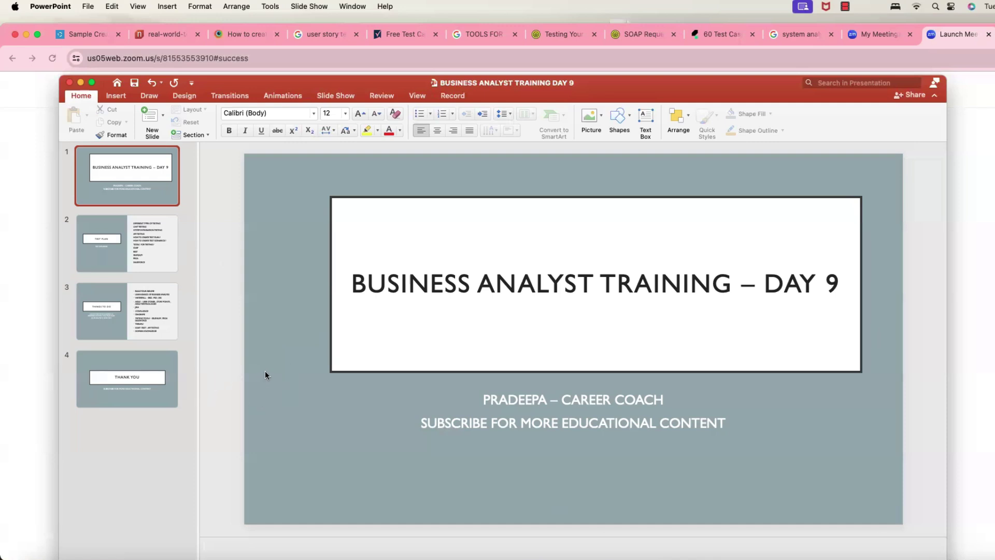
# Show the Test Plan slide of the Business Analyst Training Day 9 presentation
pyautogui.click(323, 397)
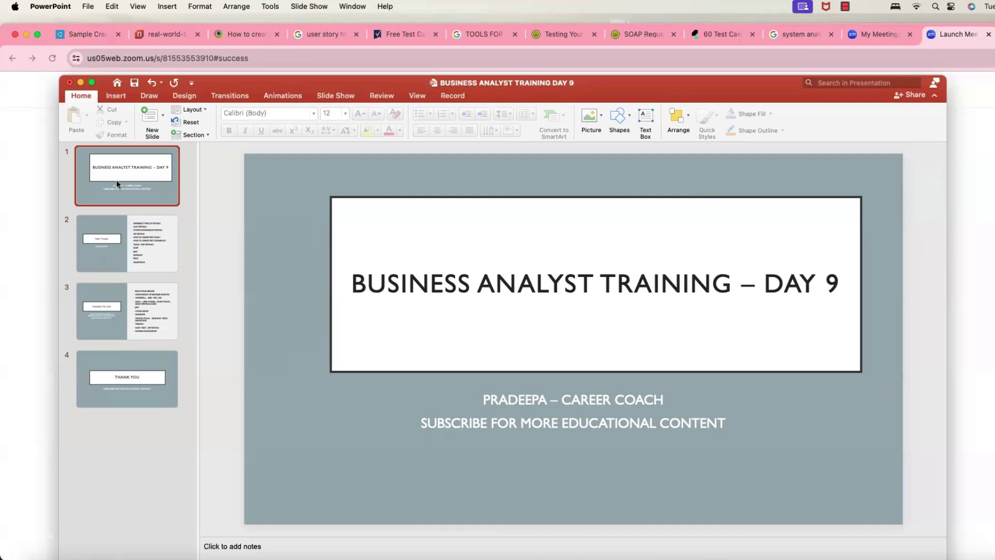
pyautogui.click(154, 251)
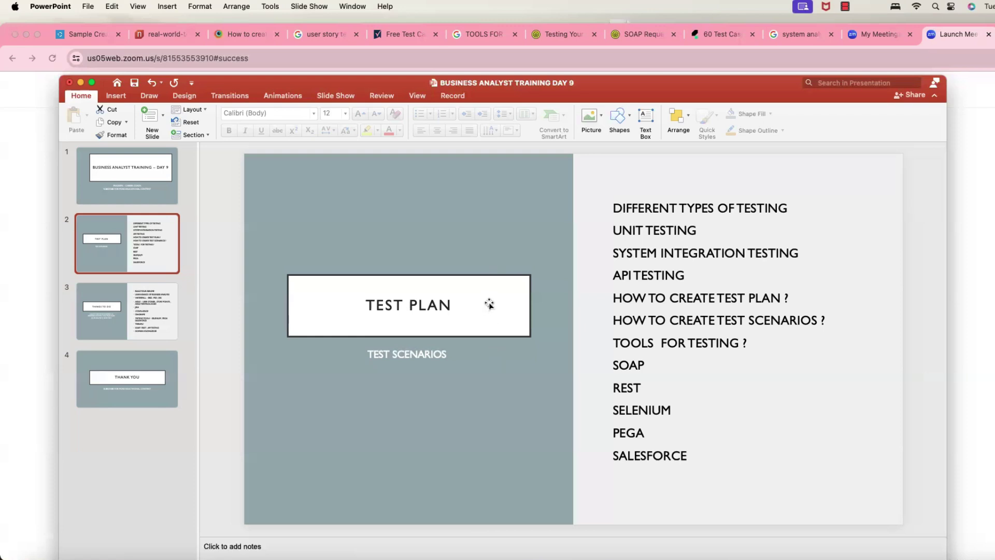
# Switch to Chrome and review the first page of the Real World Testing Plan Template PDF
pyautogui.click(171, 34)
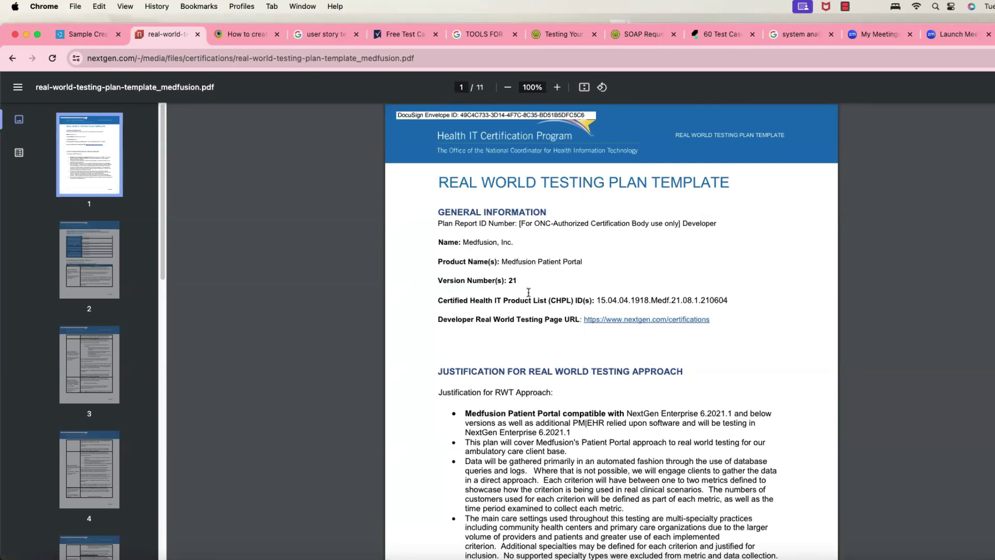
pyautogui.scroll(-3, 600, 302)
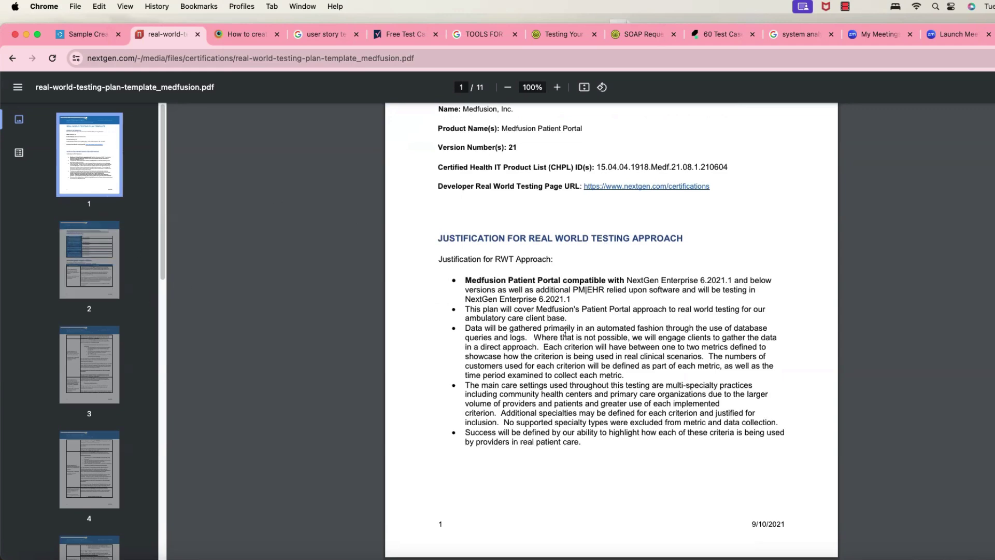
pyautogui.scroll(3, 559, 342)
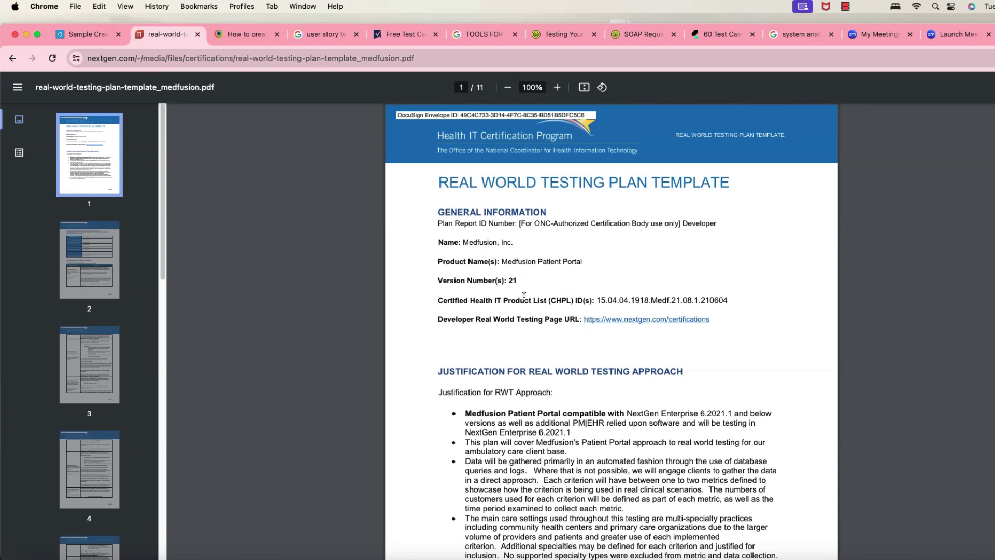
# Follow the Developer Real World Testing Page link, look through the NextGen certifications page, and return to the PDF
pyautogui.click(627, 320)
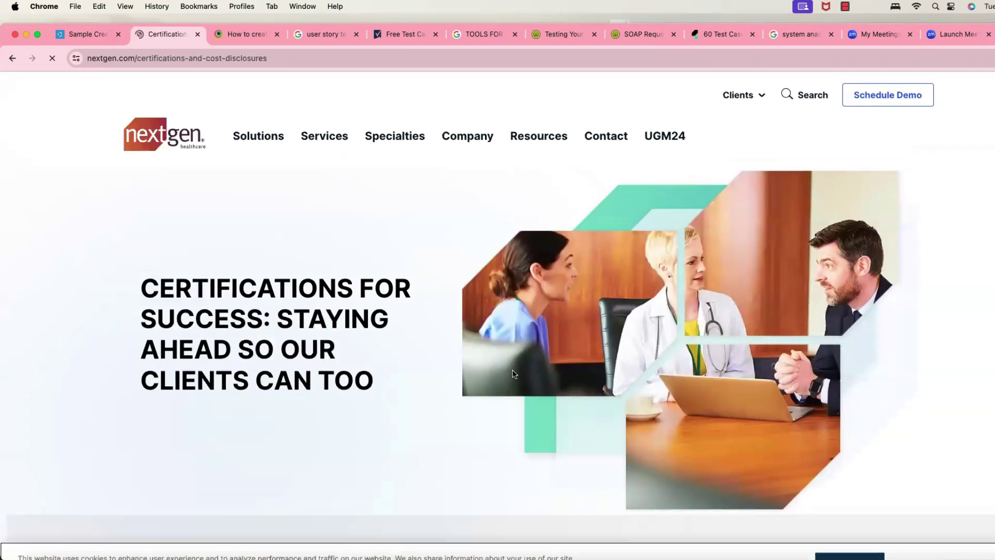
pyautogui.scroll(-15, 512, 374)
pyautogui.scroll(-10, 512, 373)
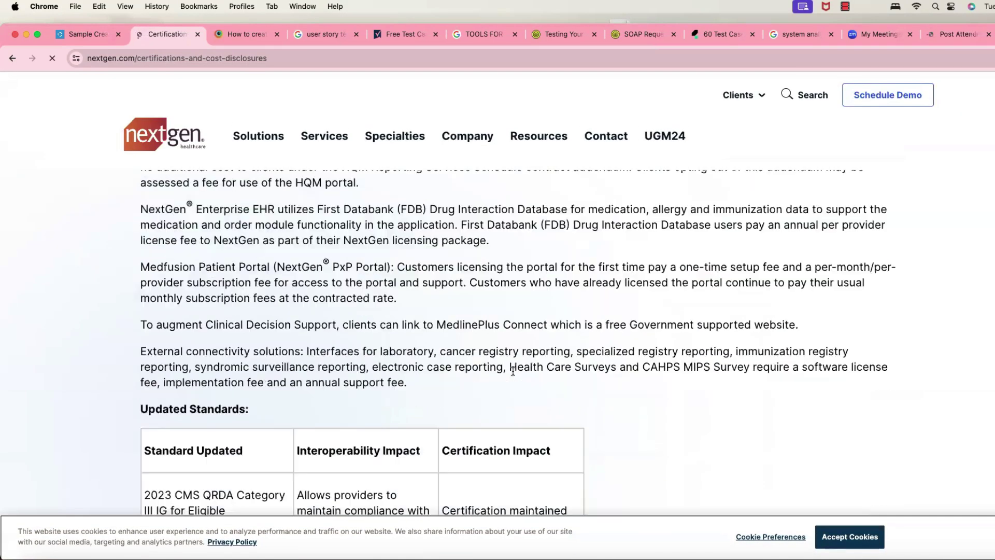
pyautogui.scroll(-20, 512, 373)
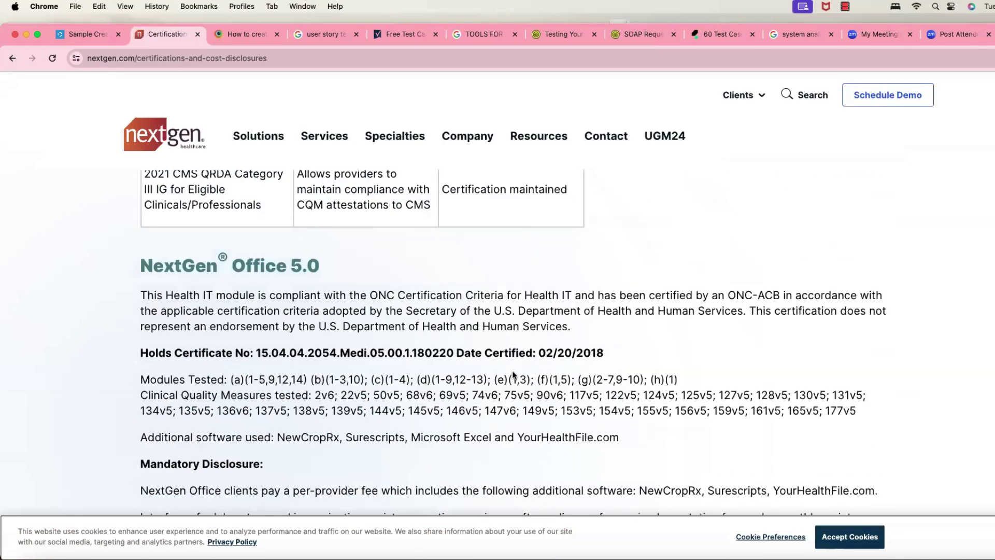
pyautogui.scroll(-15, 513, 374)
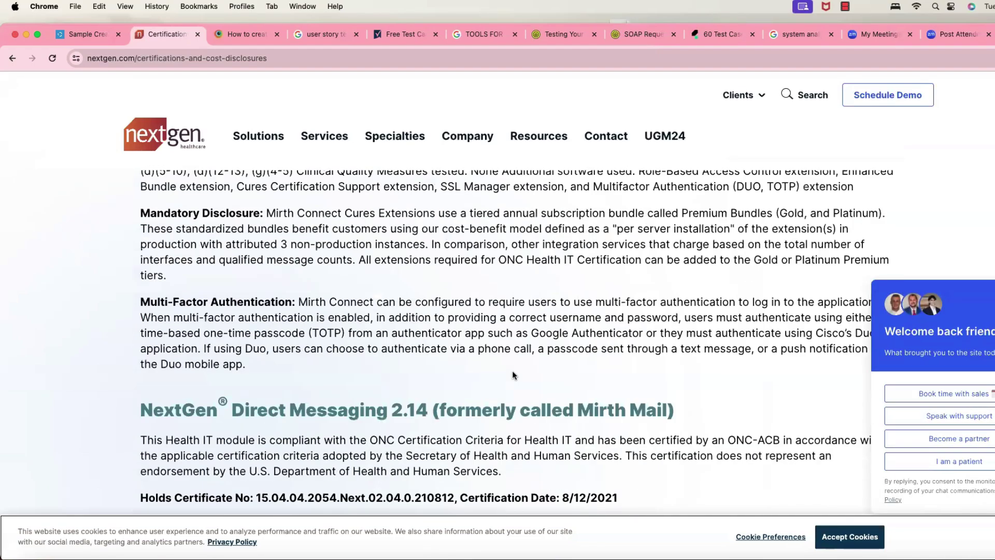
pyautogui.scroll(20, 513, 374)
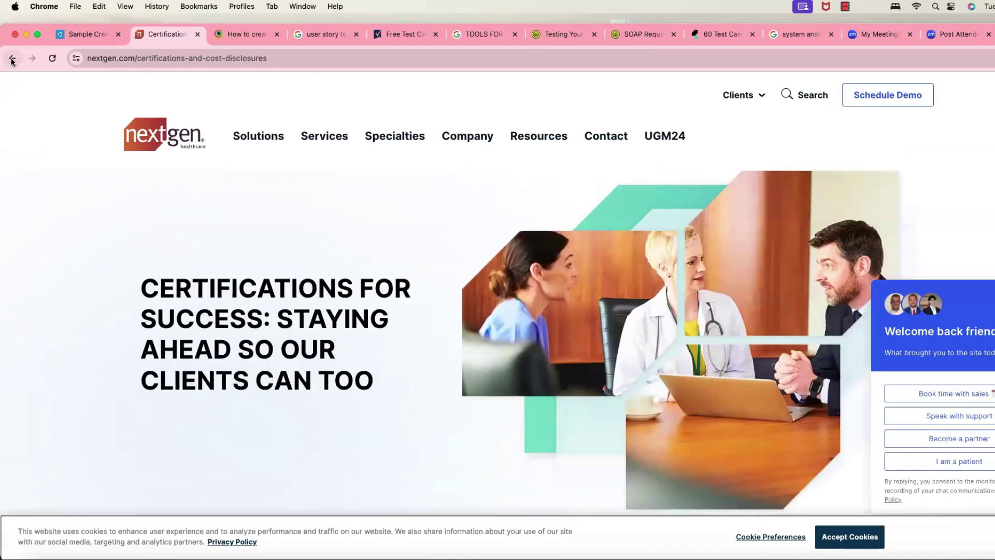
pyautogui.click(12, 58)
# Review the justification for the real world testing approach and the Standards Updates table on page 2
pyautogui.scroll(-10, 671, 342)
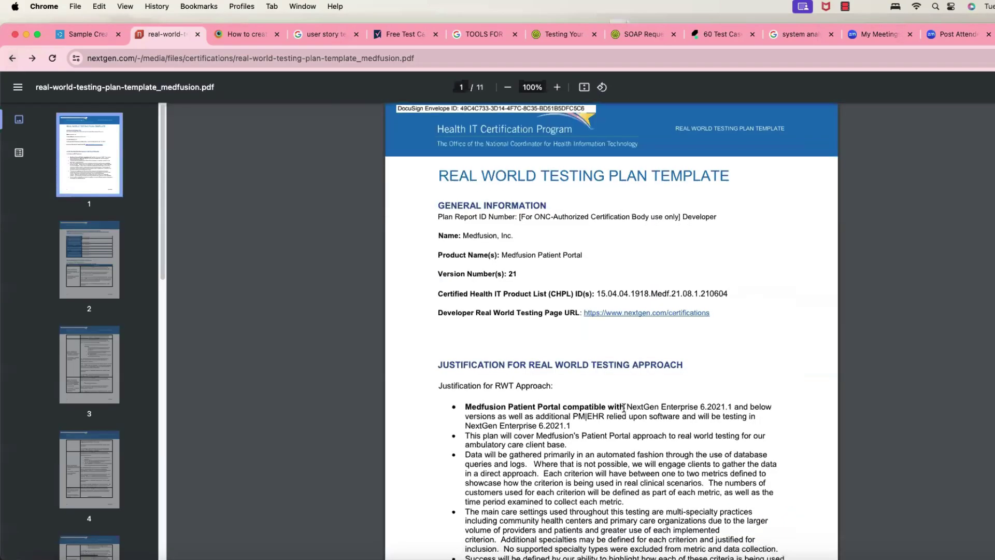
pyautogui.scroll(10, 624, 407)
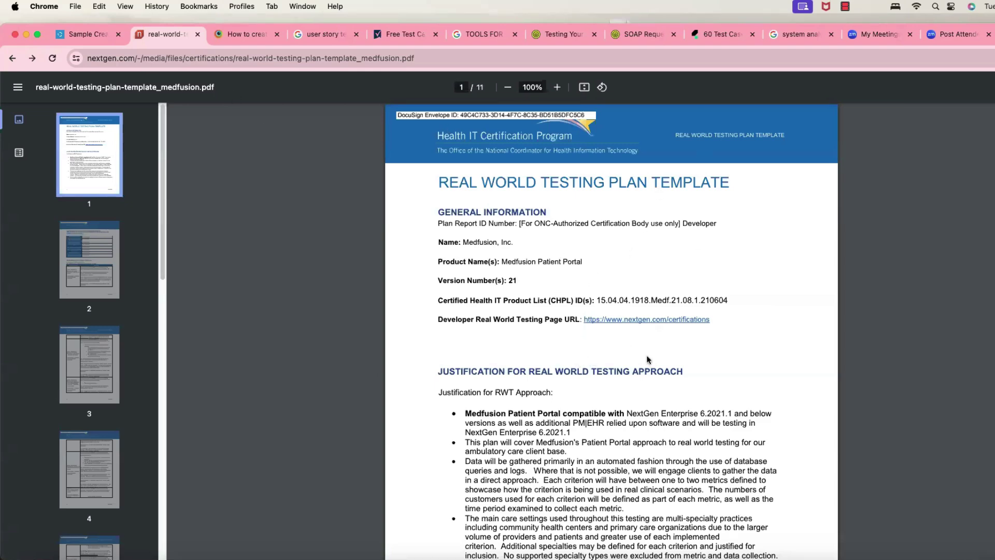
pyautogui.scroll(-5, 647, 359)
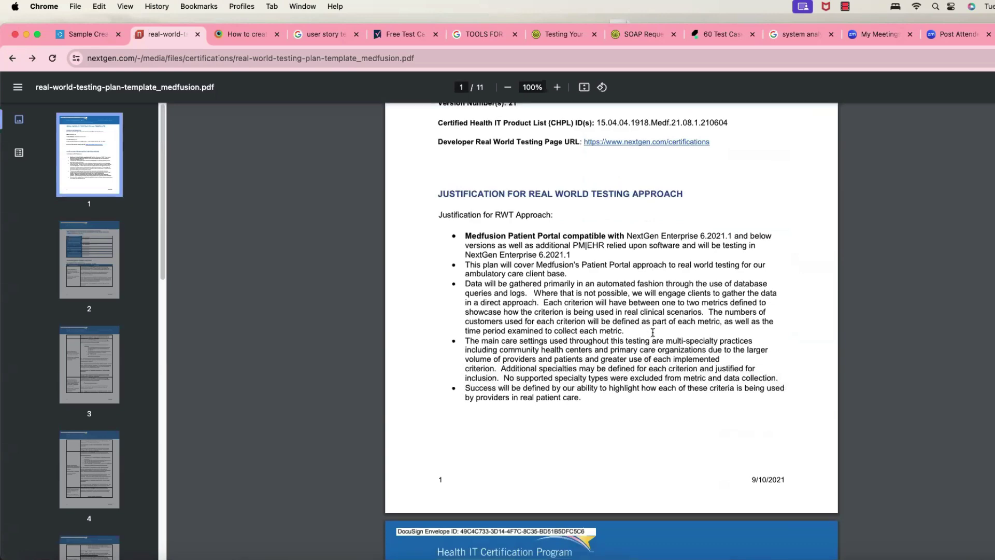
pyautogui.scroll(-5, 653, 332)
pyautogui.scroll(-5, 654, 332)
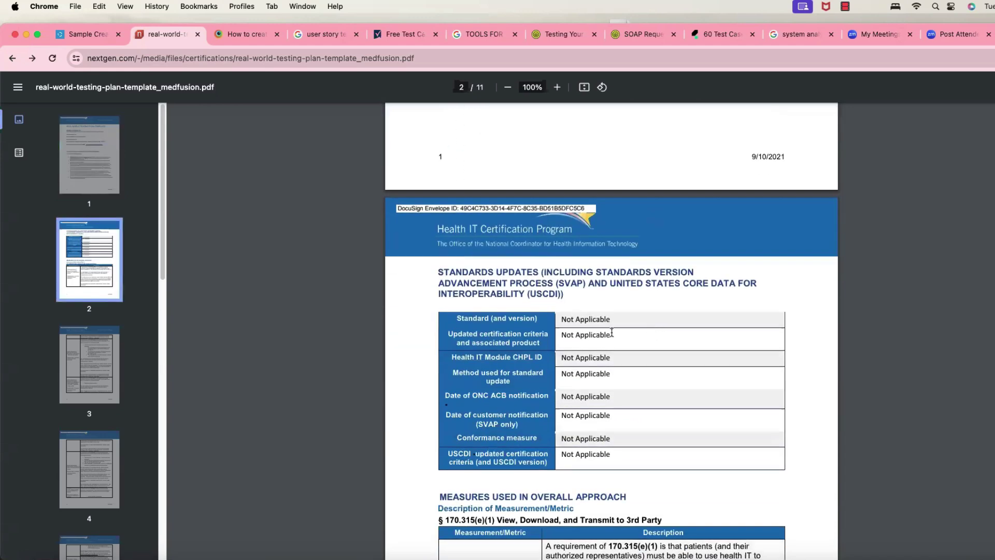
# Examine the Measures Used in Overall Approach section, covering the View, Download, and Transmit to 3rd Party measurement and its description
pyautogui.scroll(-7, 638, 398)
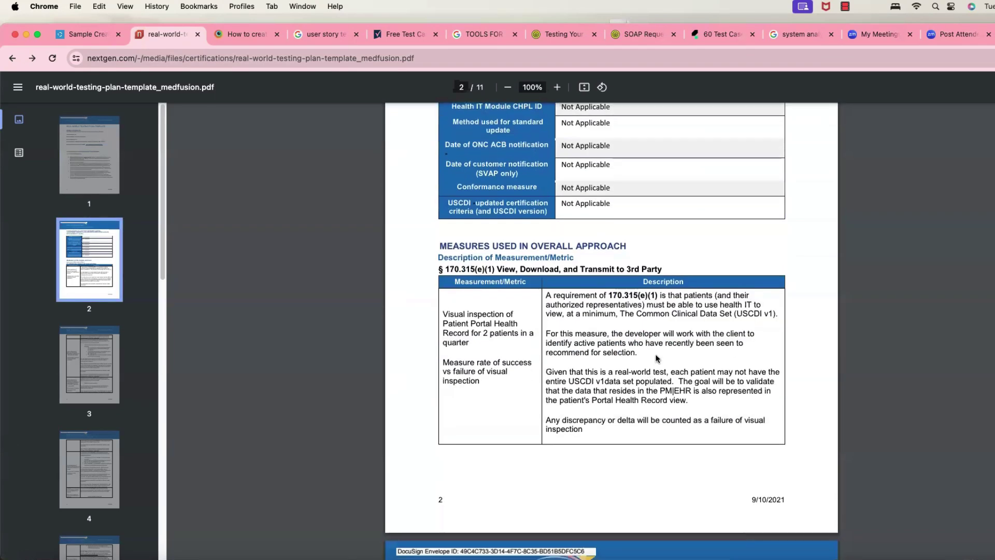
pyautogui.scroll(-2, 657, 358)
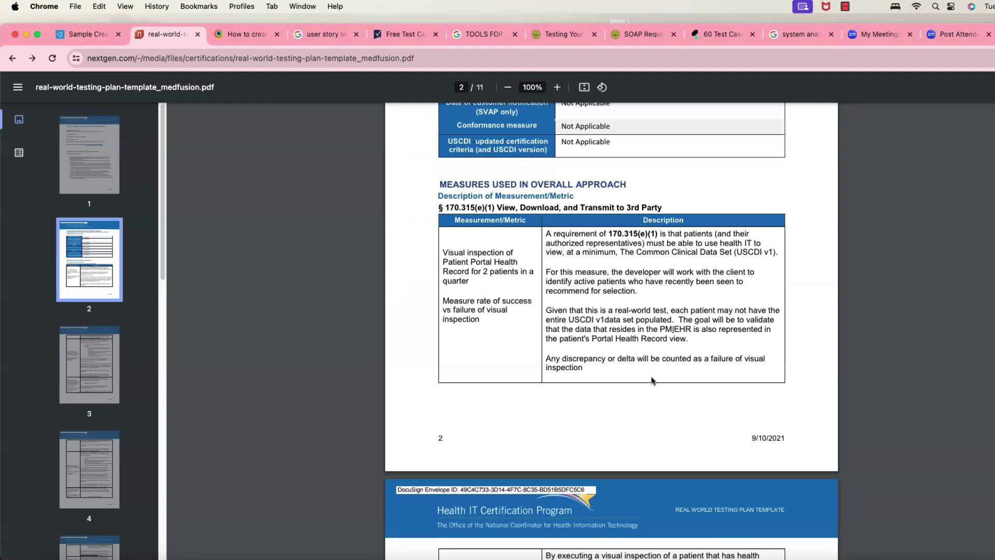
pyautogui.scroll(-3, 658, 383)
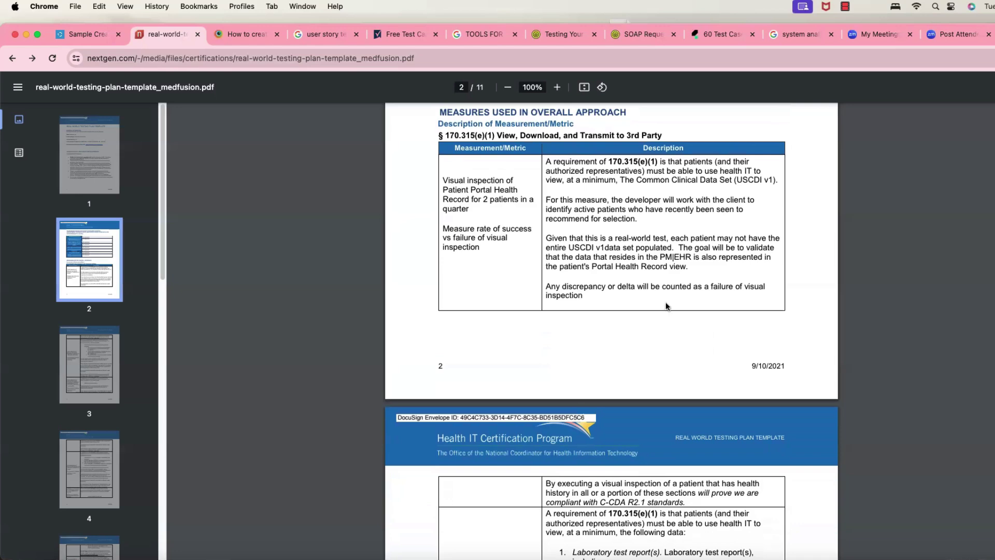
pyautogui.scroll(-3, 650, 363)
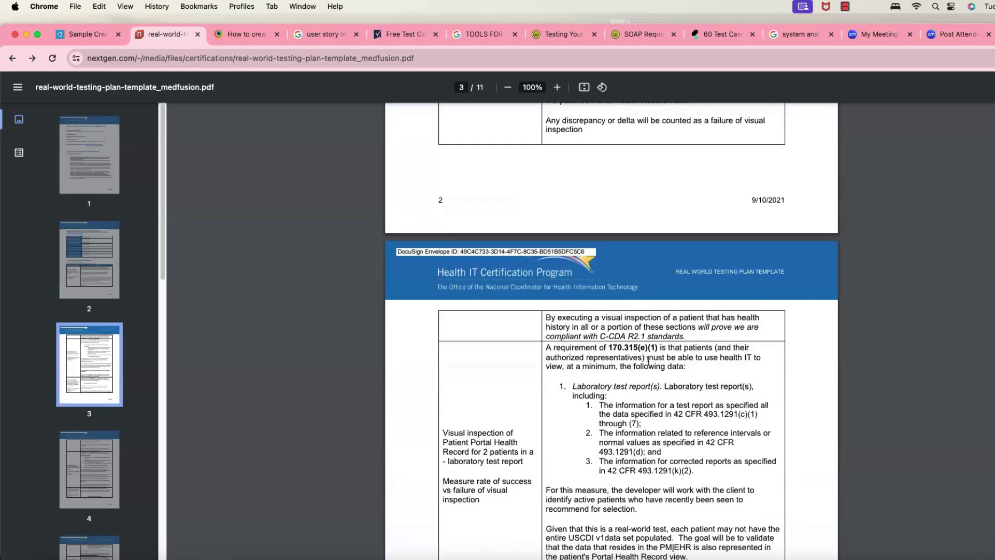
pyautogui.scroll(4, 649, 360)
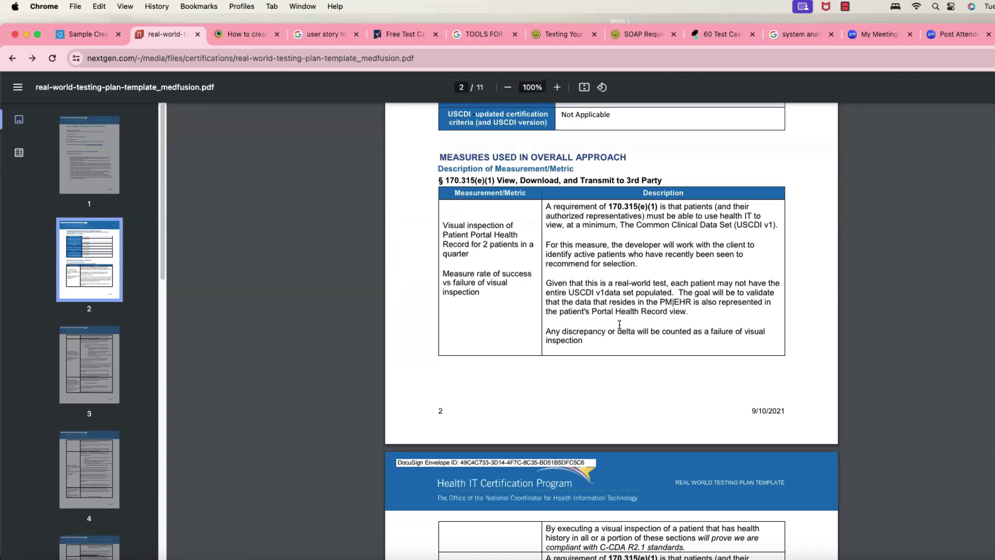
pyautogui.scroll(-2, 624, 332)
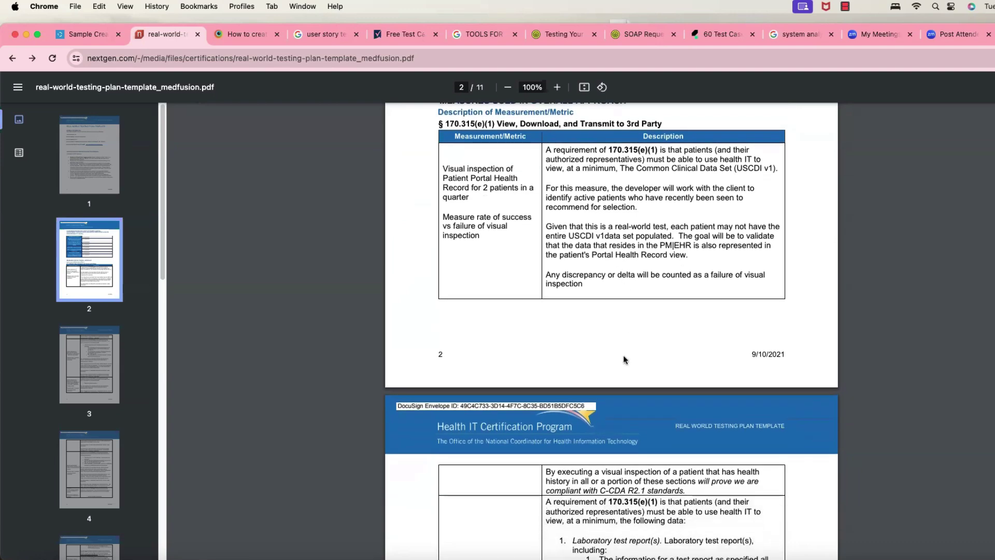
# Examine the laboratory test report and diagnostic imaging report measures on page 3 of the testing plan
pyautogui.scroll(-6, 624, 358)
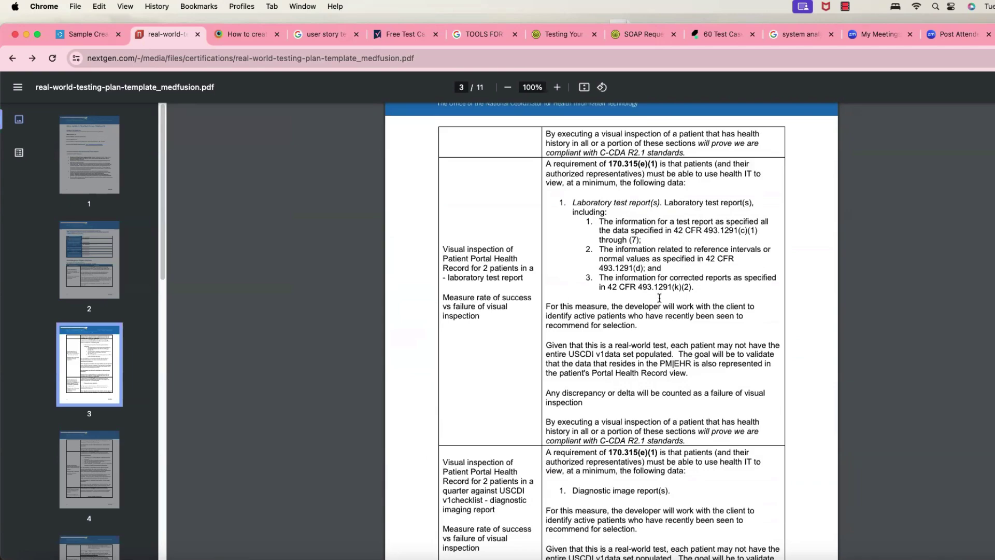
pyautogui.scroll(-5, 685, 300)
pyautogui.scroll(4, 684, 299)
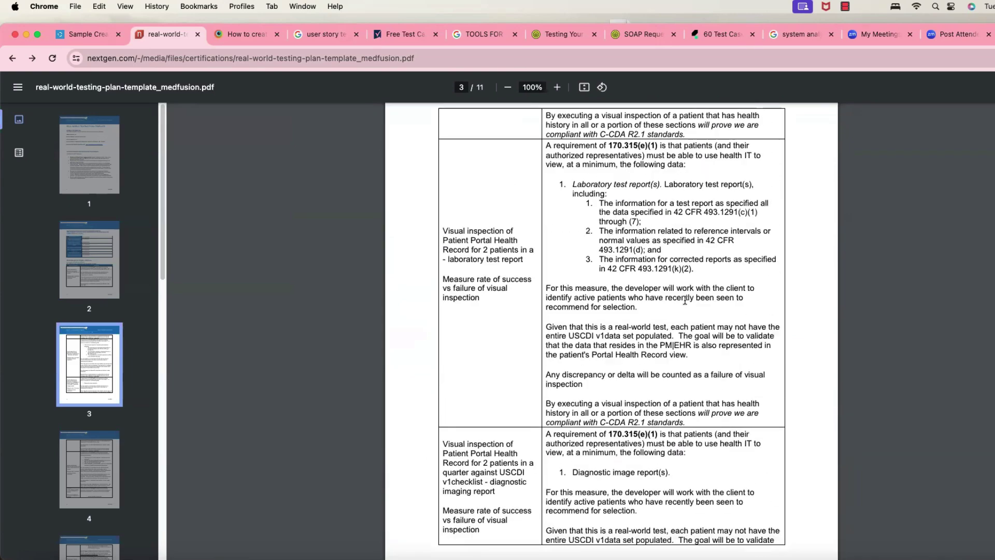
pyautogui.scroll(-2, 685, 299)
pyautogui.scroll(-5, 686, 306)
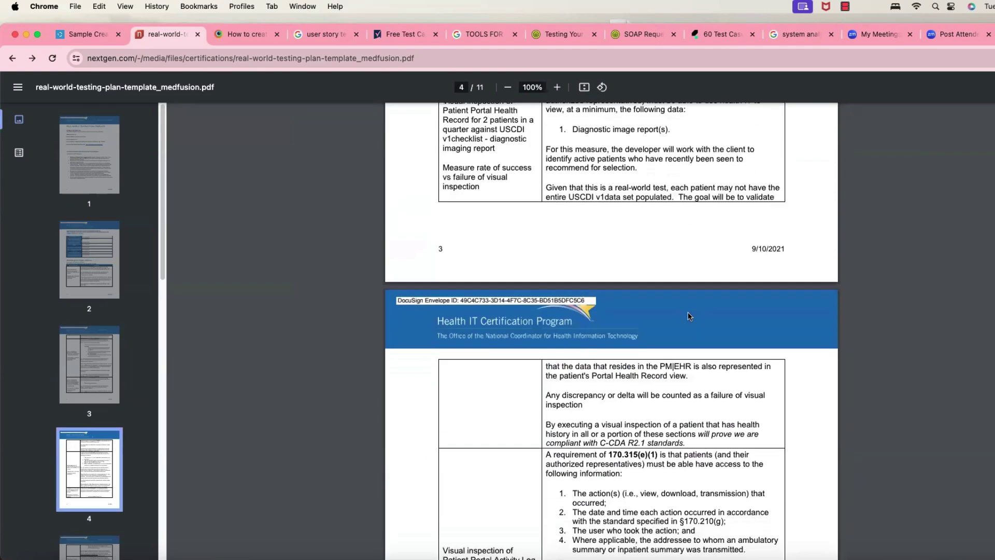
pyautogui.scroll(1, 688, 312)
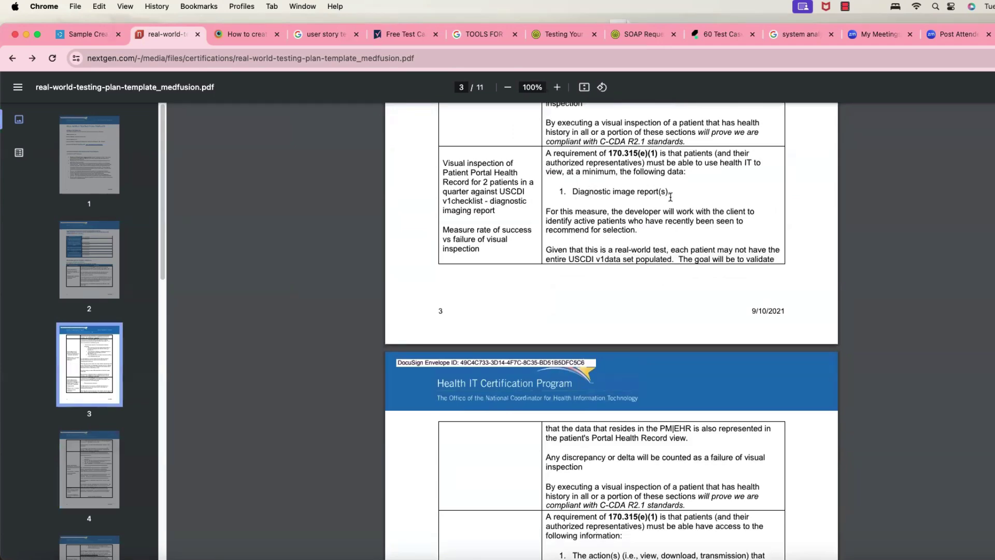
# Examine the Patient Portal Activity Log History measure and its requirements on page 4
pyautogui.scroll(-3, 670, 268)
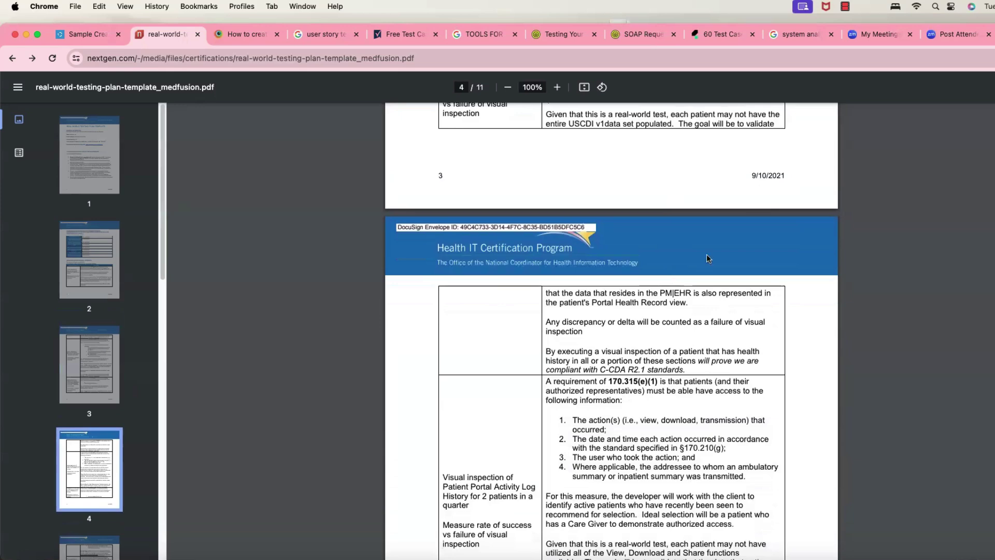
pyautogui.scroll(-2, 647, 322)
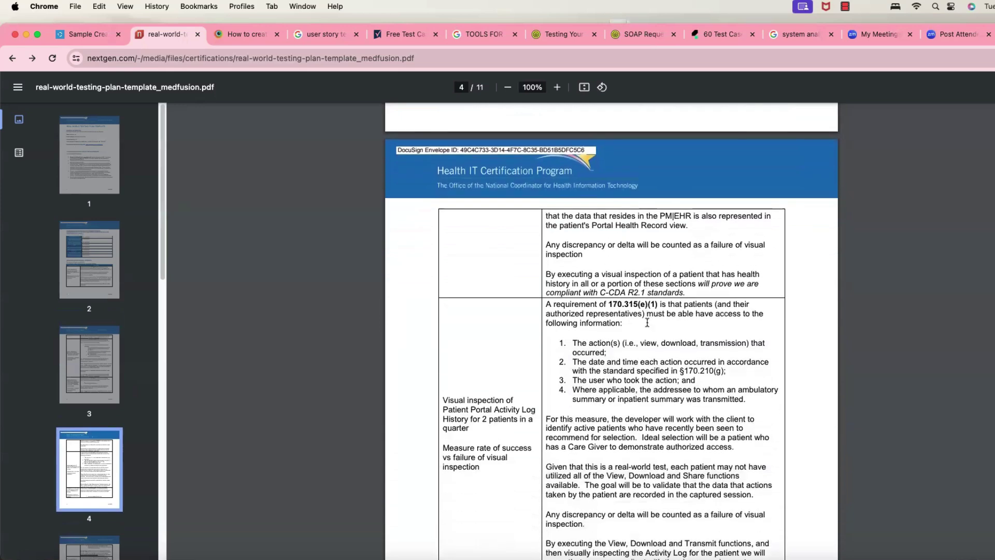
pyautogui.scroll(-2, 647, 322)
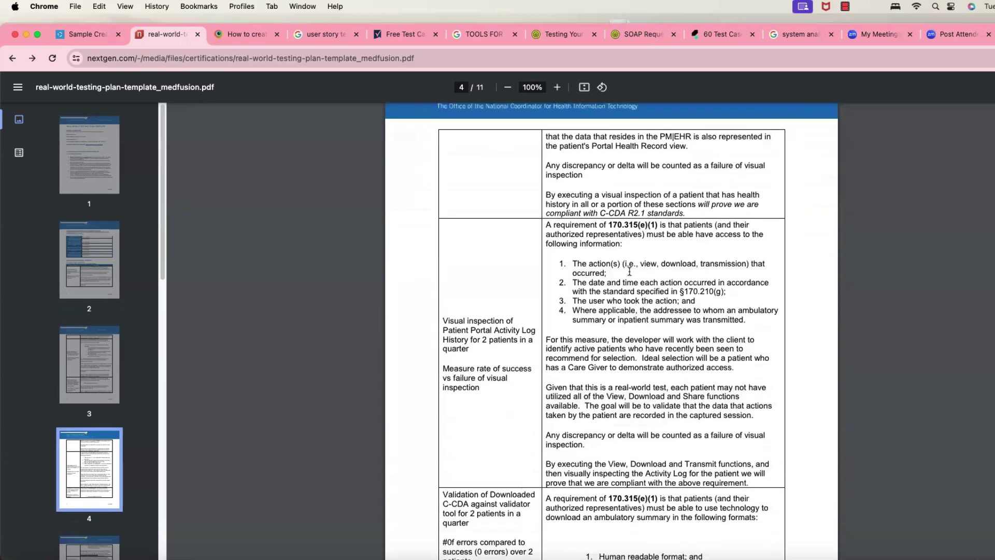
pyautogui.scroll(2, 644, 272)
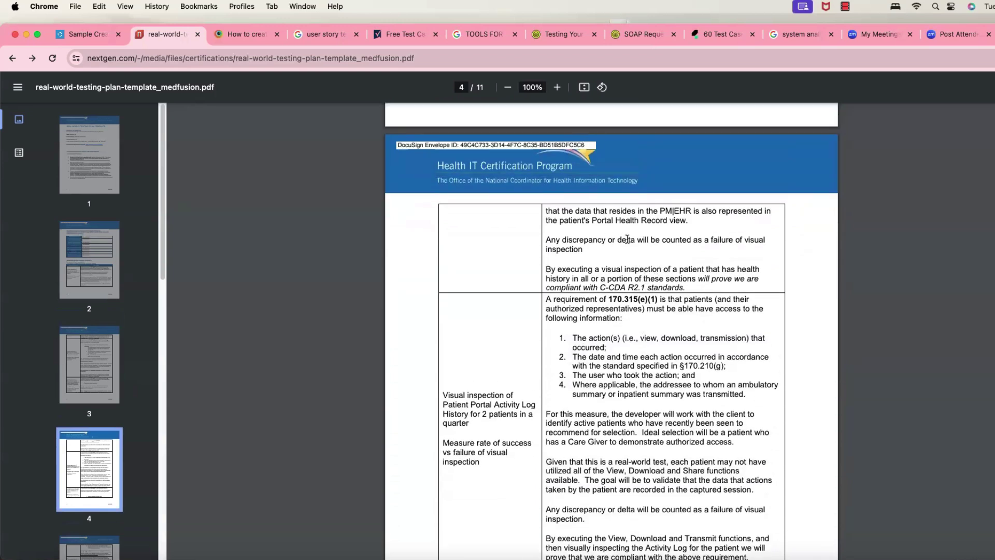
pyautogui.scroll(-3, 629, 337)
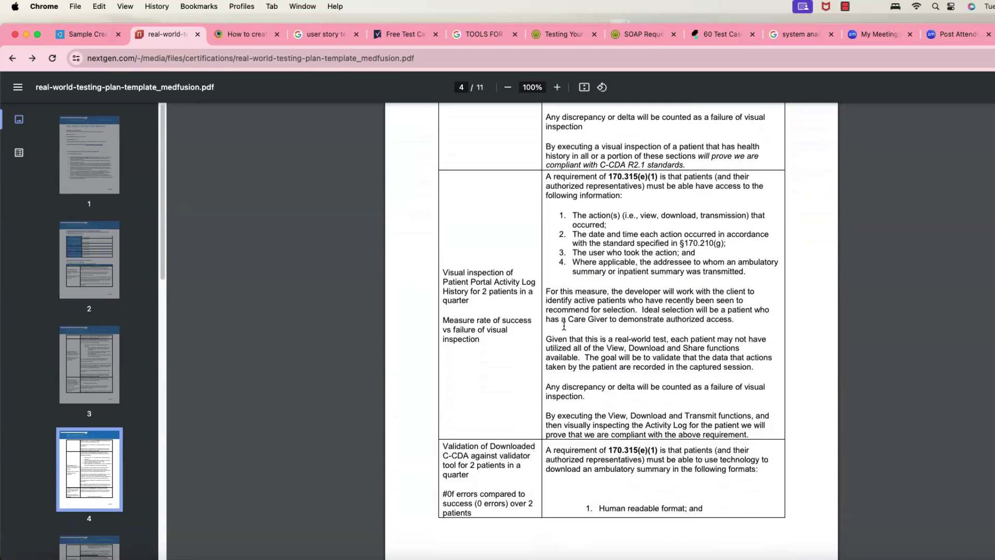
# Look through the C-CDA measures, the measurement justifications, the Expected Outcomes and the start of Care Settings on the following pages
pyautogui.scroll(-15, 596, 337)
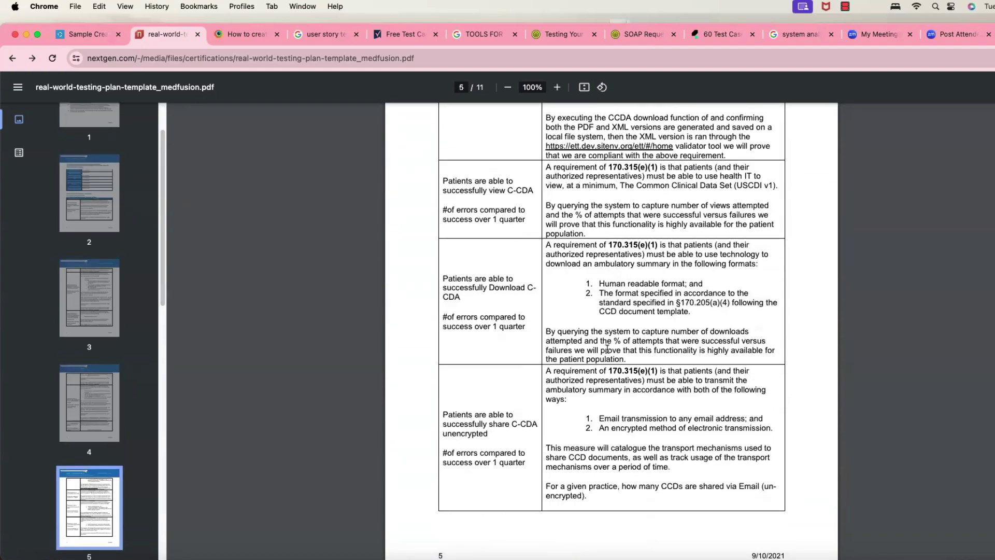
pyautogui.scroll(-10, 607, 349)
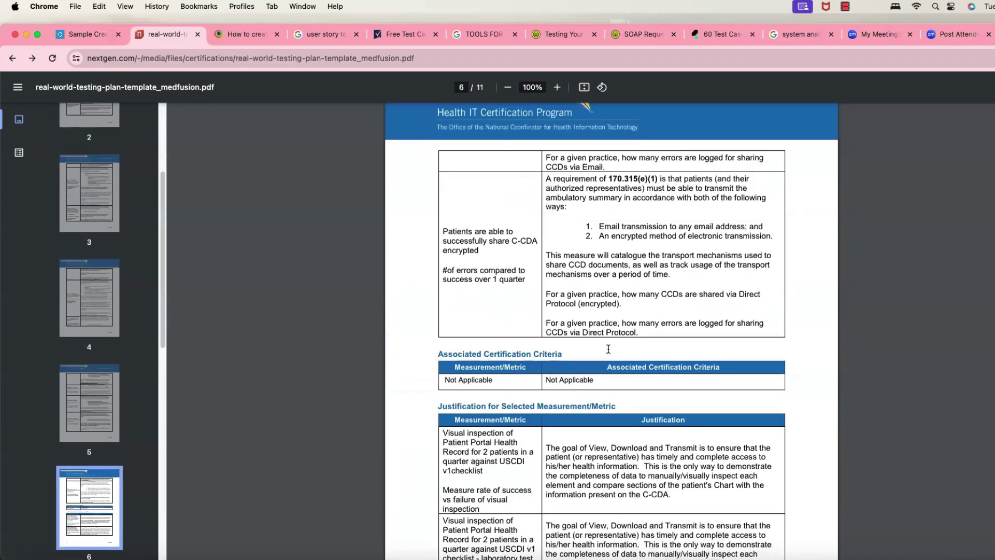
pyautogui.scroll(-5, 608, 348)
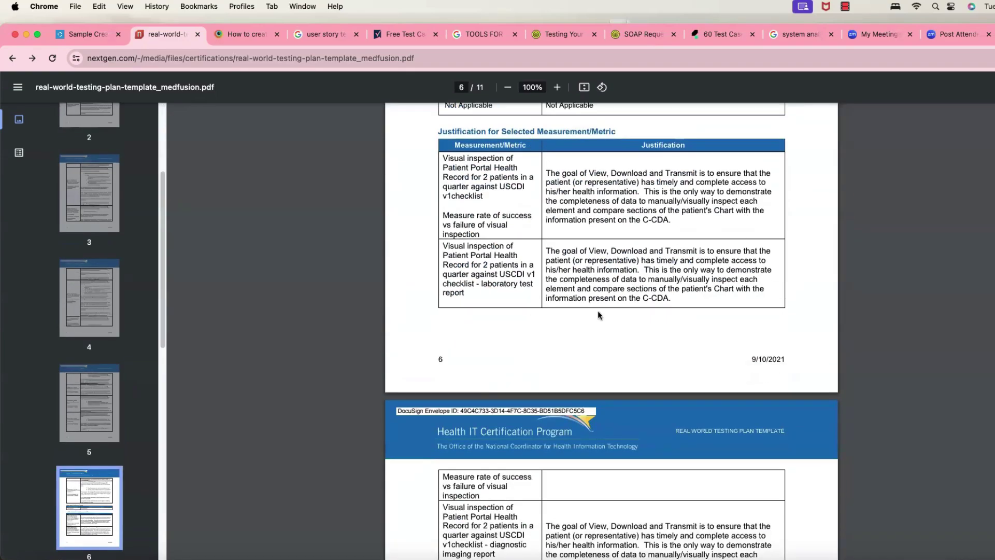
pyautogui.scroll(-5, 598, 315)
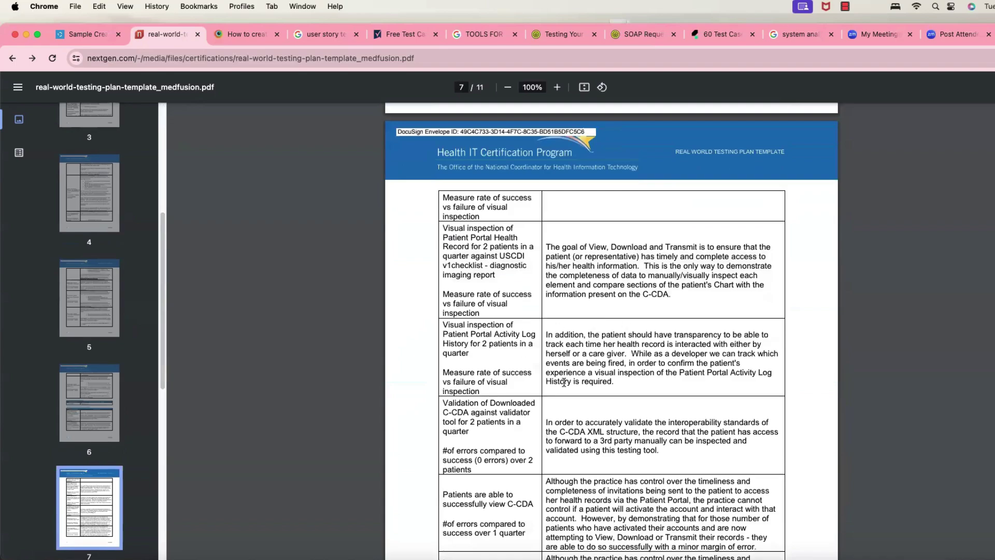
pyautogui.scroll(-8, 641, 350)
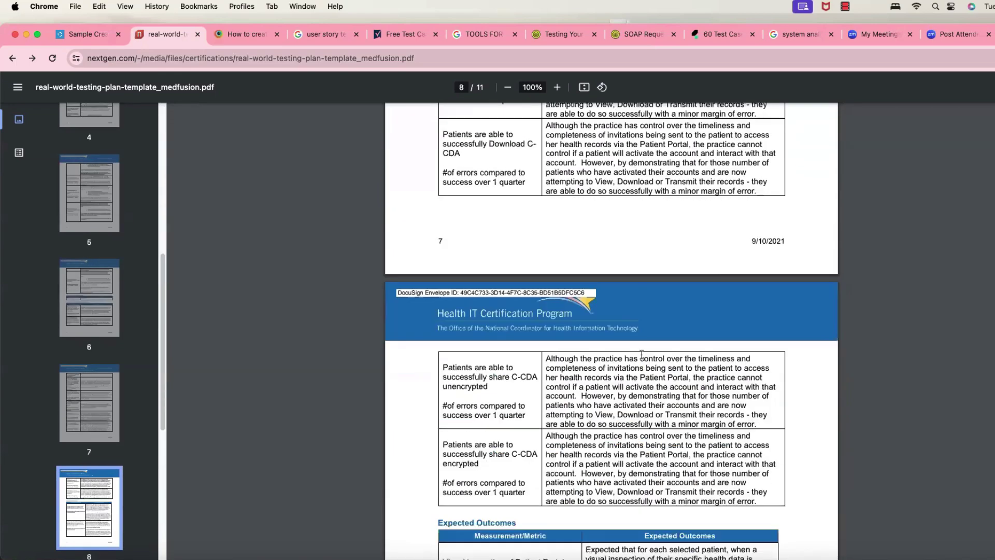
pyautogui.scroll(-20, 641, 354)
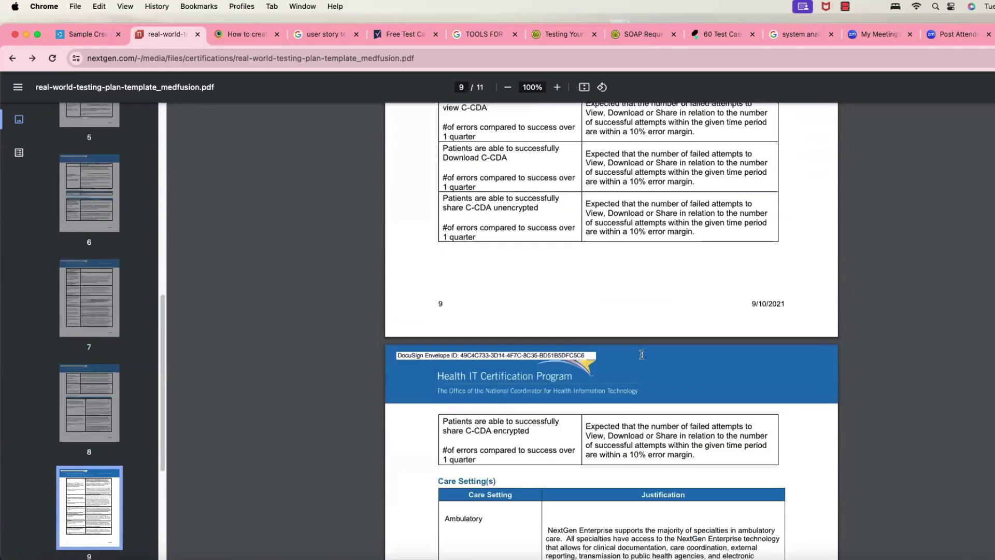
# Examine the Attestation section on the testing plan's last page, and return to the first page
pyautogui.scroll(-20, 642, 354)
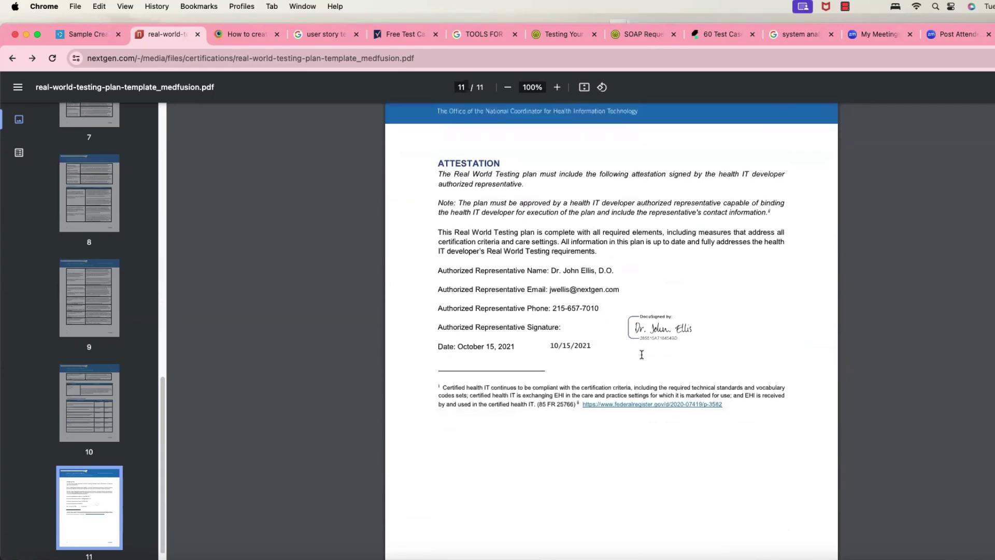
pyautogui.scroll(4, 642, 355)
pyautogui.scroll(-1, 642, 351)
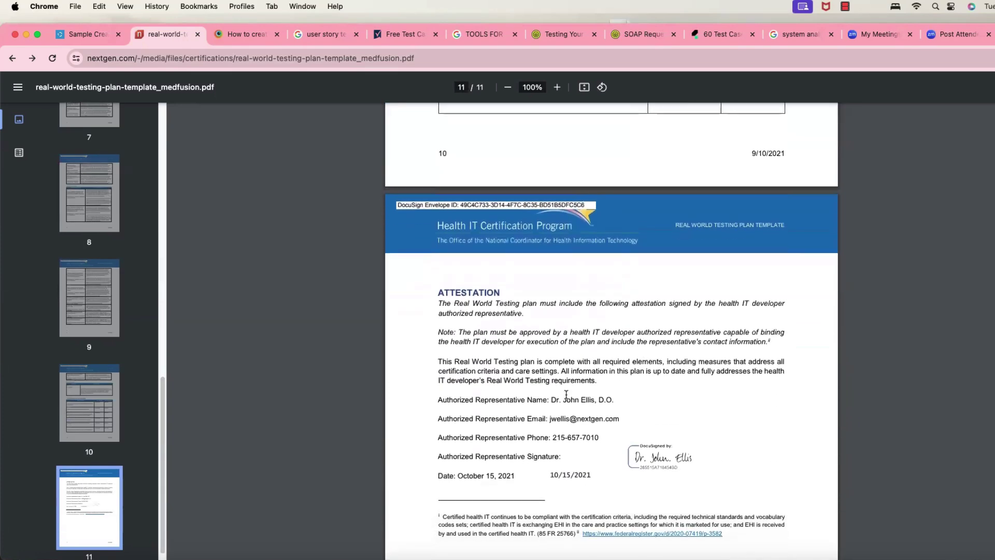
pyautogui.scroll(-2, 641, 437)
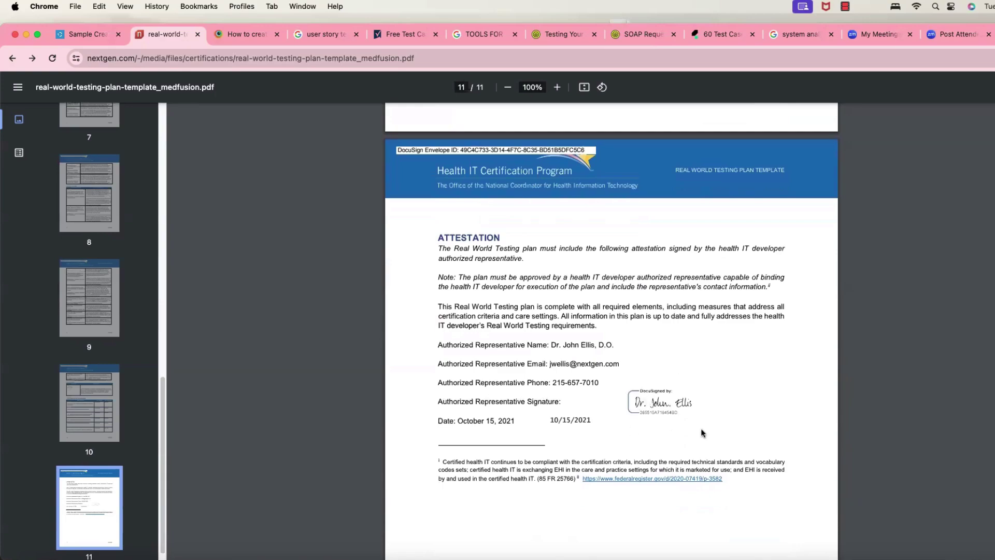
pyautogui.scroll(20, 661, 401)
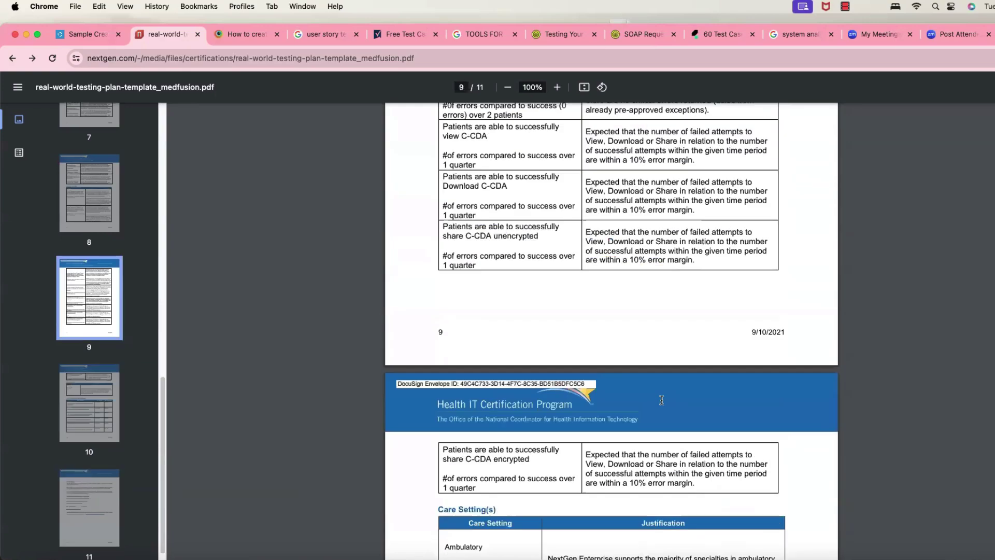
pyautogui.scroll(20, 661, 398)
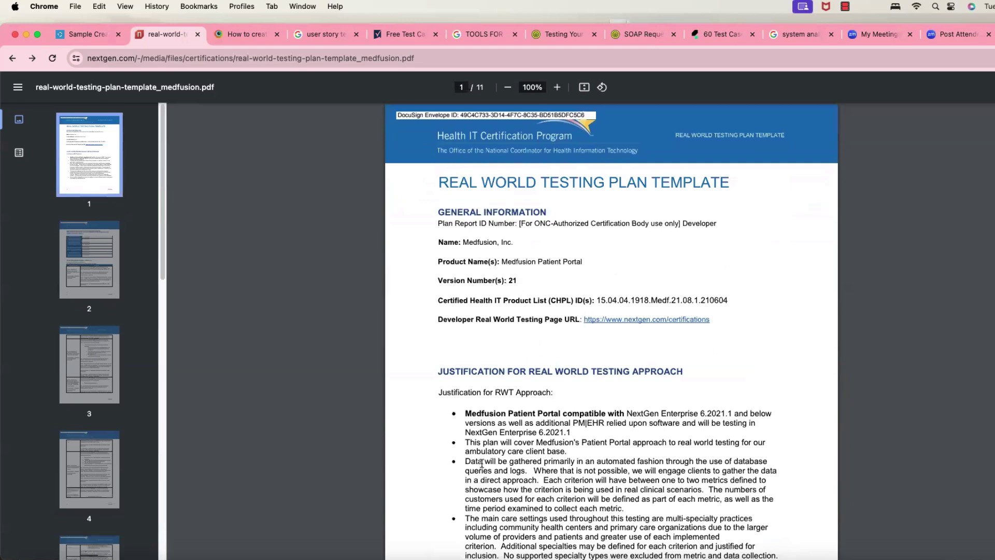
# Switch to the Automation Testing Test Case Template workbook in Excel, position its window over the PDF, and dismiss the Office Update notice
pyautogui.click(571, 557)
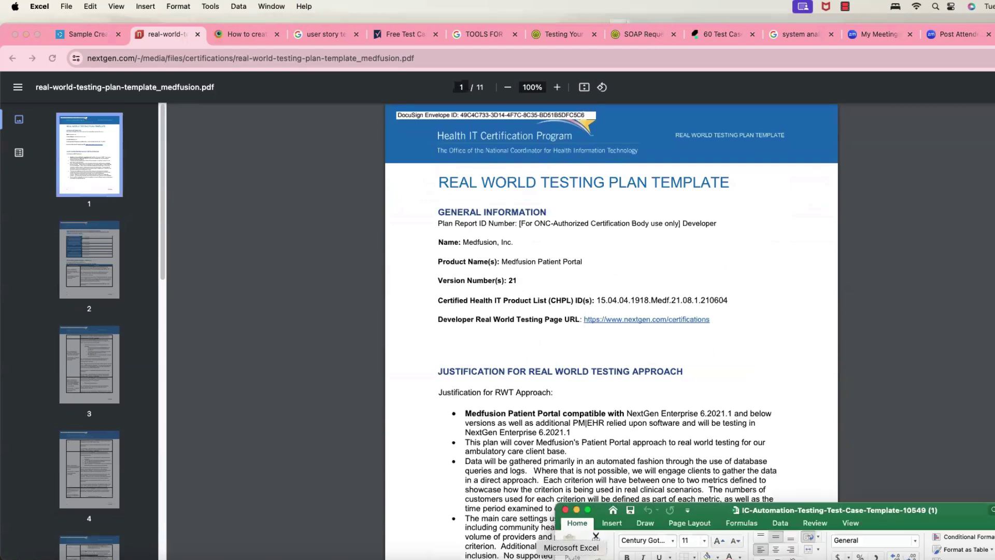
pyautogui.moveTo(704, 508); pyautogui.dragTo(399, 103)
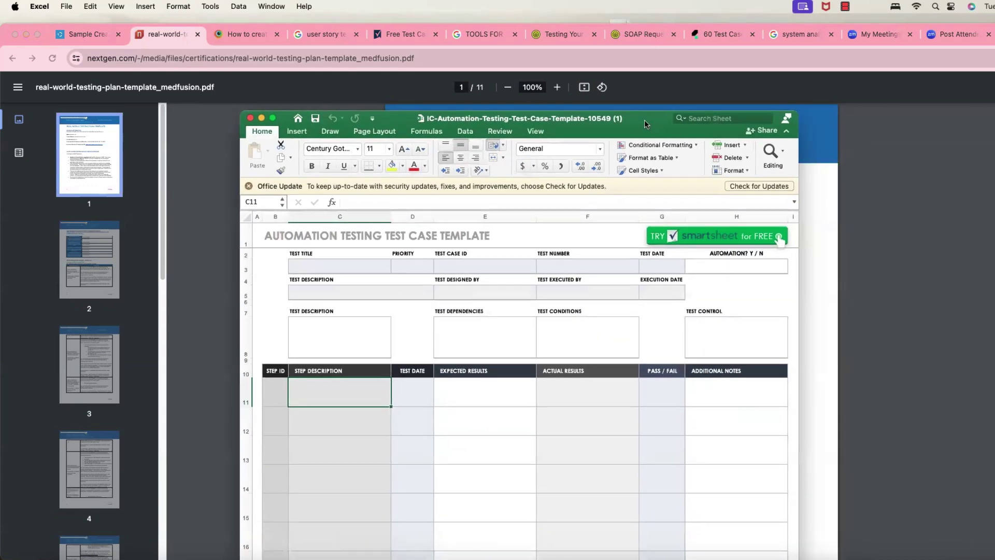
pyautogui.moveTo(650, 105); pyautogui.dragTo(668, 64)
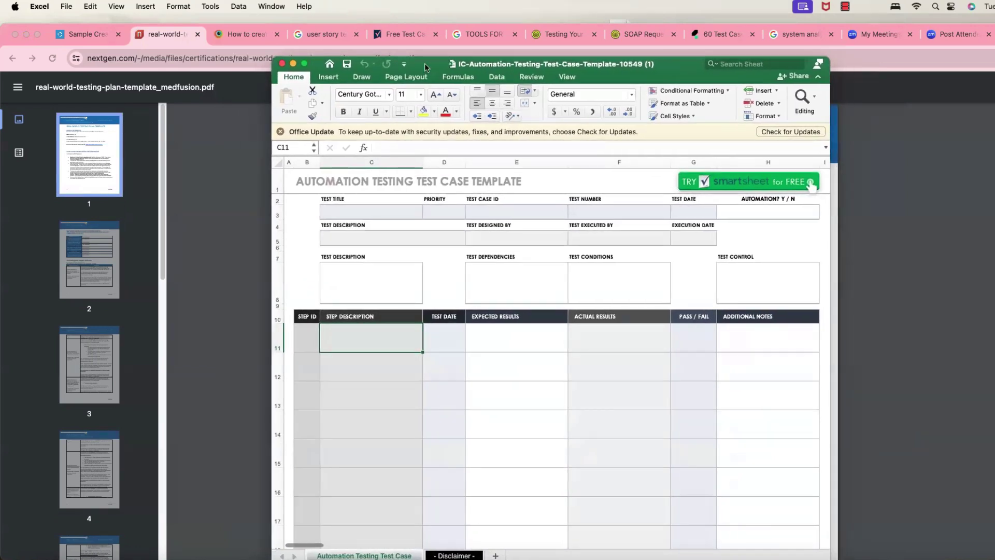
pyautogui.click(280, 131)
pyautogui.moveTo(676, 68); pyautogui.dragTo(701, 55)
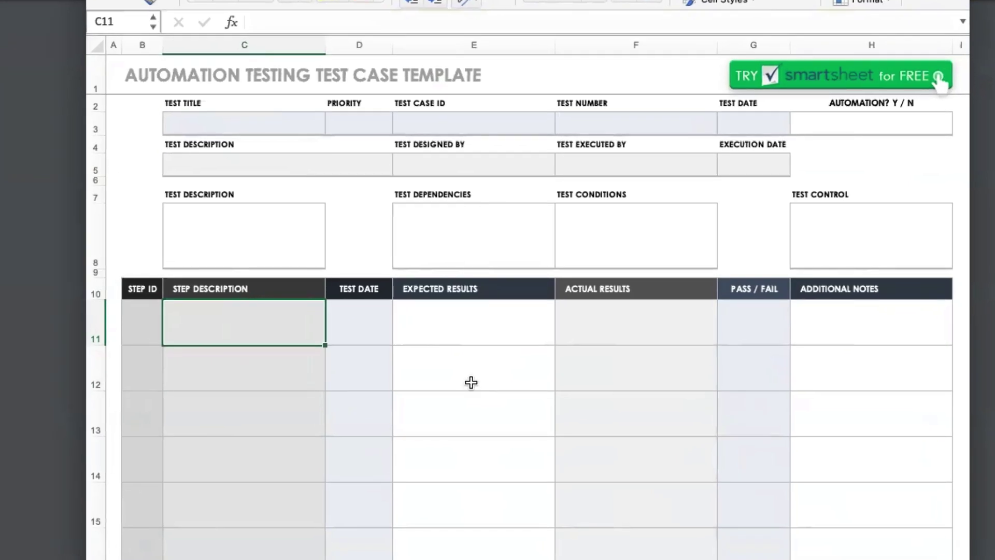
# Examine the template's header fields, including Test Title, Test Description, Priority and Test Date
pyautogui.click(246, 330)
pyautogui.click(254, 131)
pyautogui.click(247, 168)
pyautogui.click(250, 131)
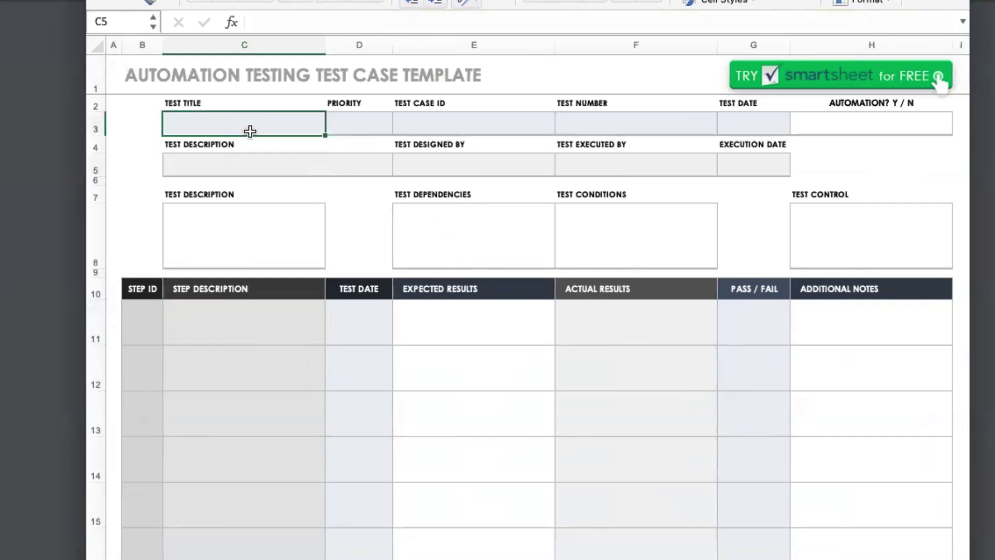
pyautogui.click(361, 130)
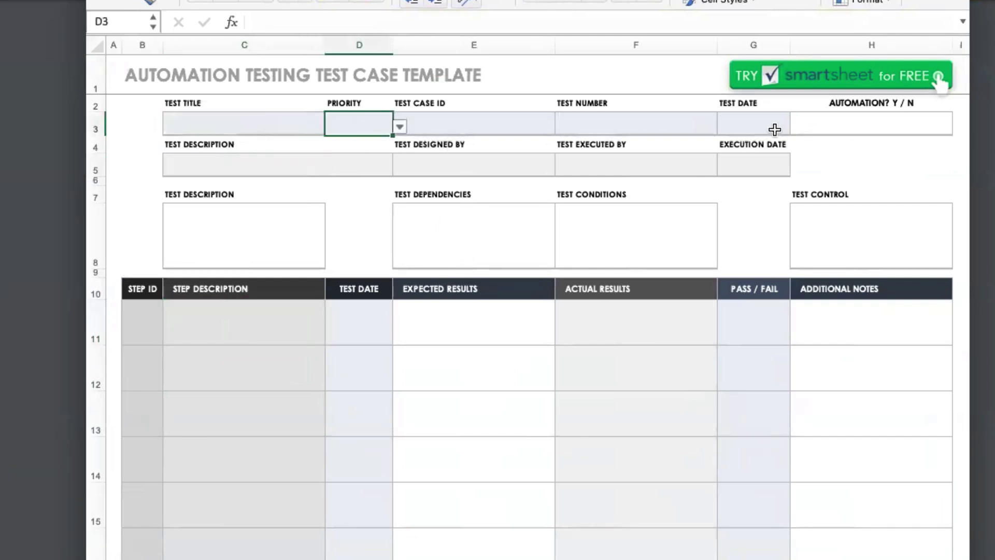
pyautogui.click(754, 127)
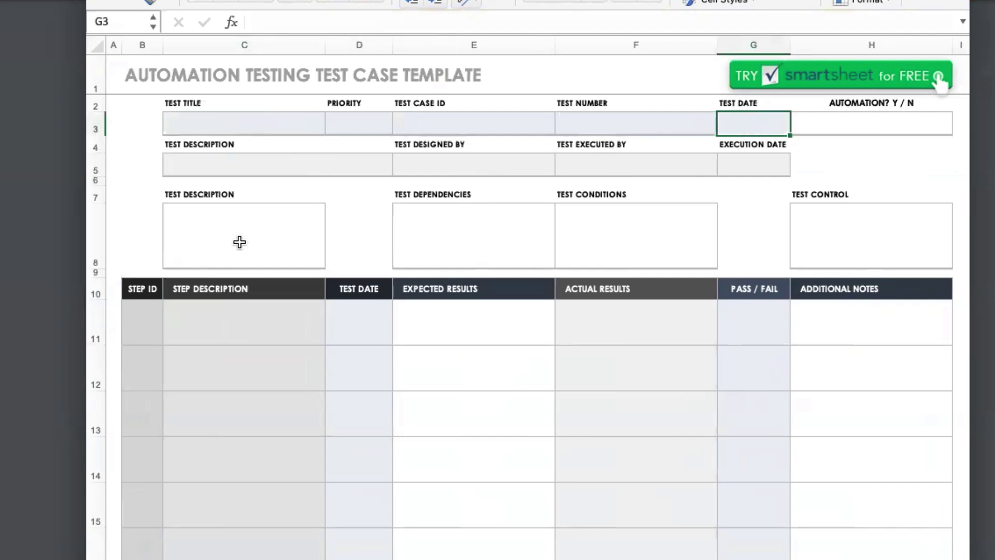
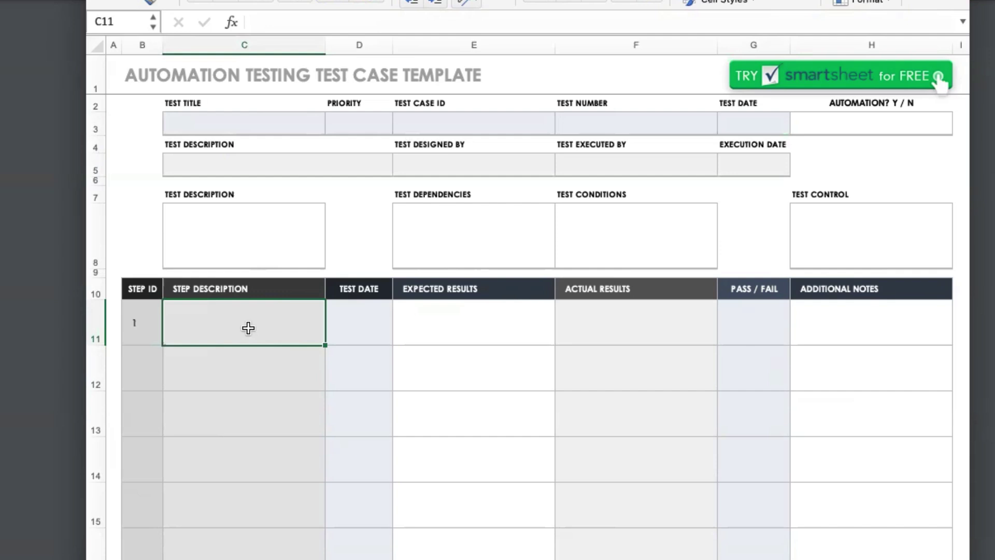
# Enter step 1's description as "As a new user , I must be able to register and create a user anme and password"
pyautogui.write('As a ')
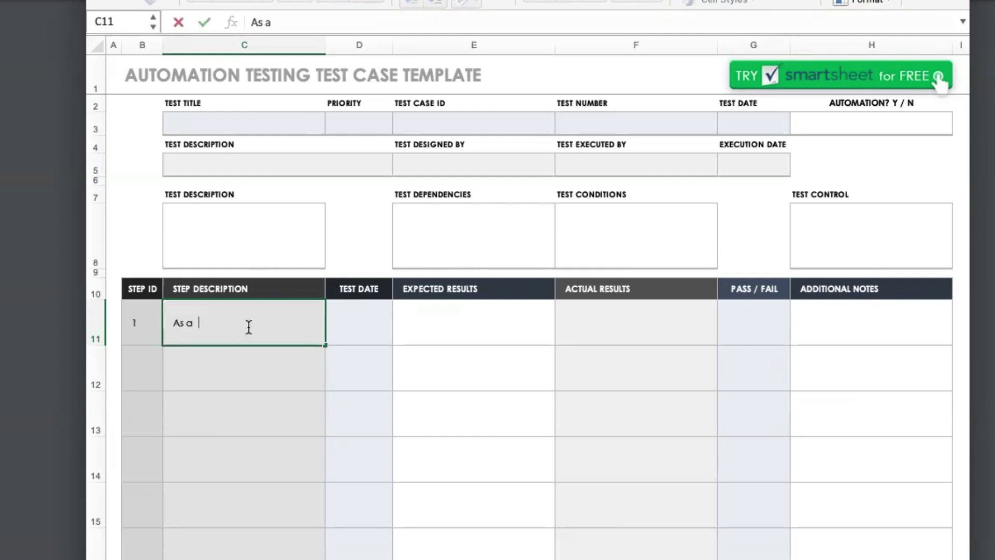
pyautogui.write(' new user')
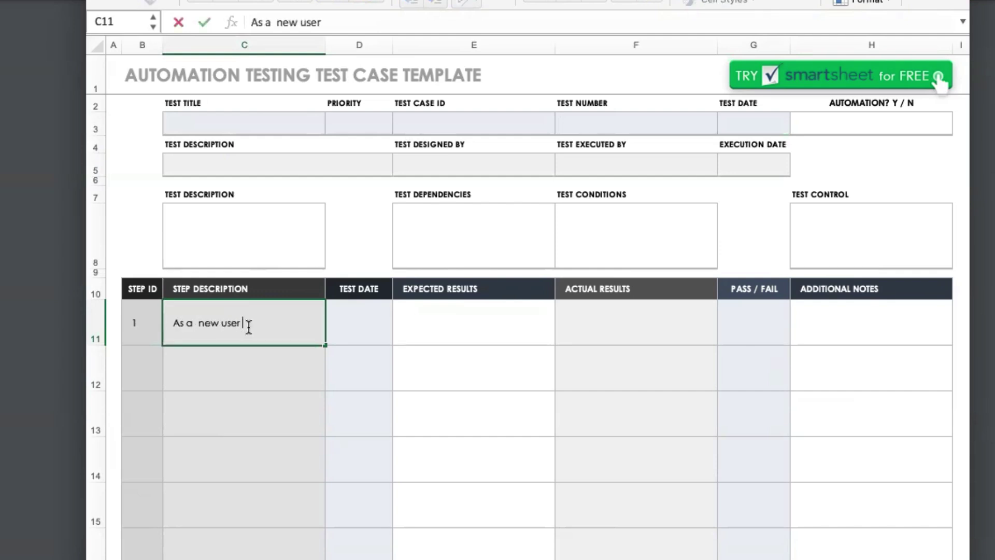
pyautogui.write(' , I musrt be able to')
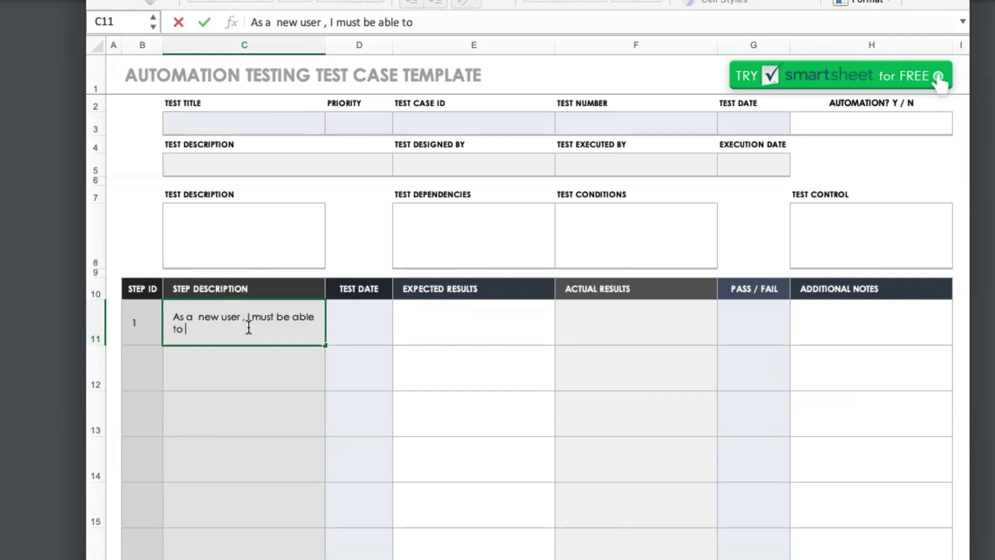
pyautogui.write(' register')
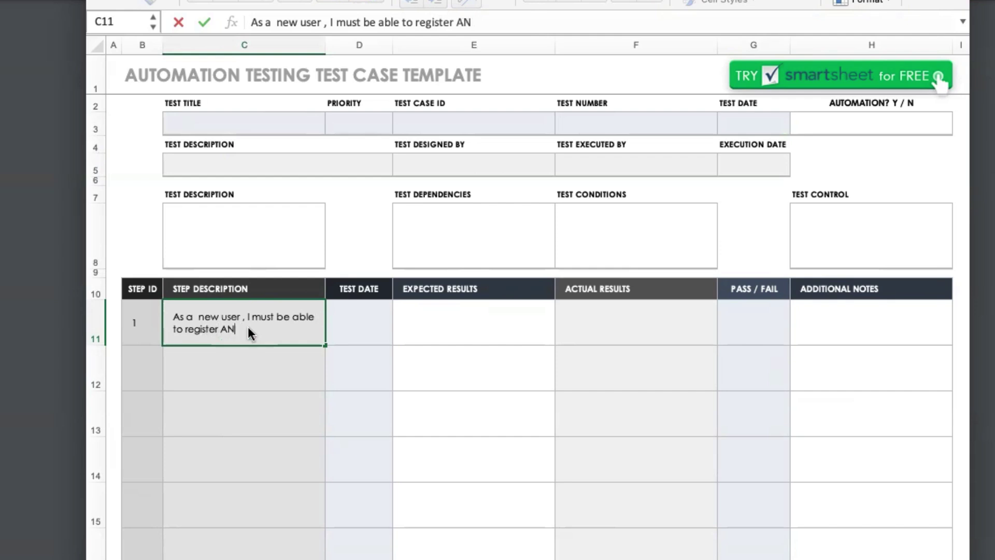
pyautogui.write(' AND')
pyautogui.press('BackSpace')
pyautogui.press('BackSpace')
pyautogui.write('nd create ')
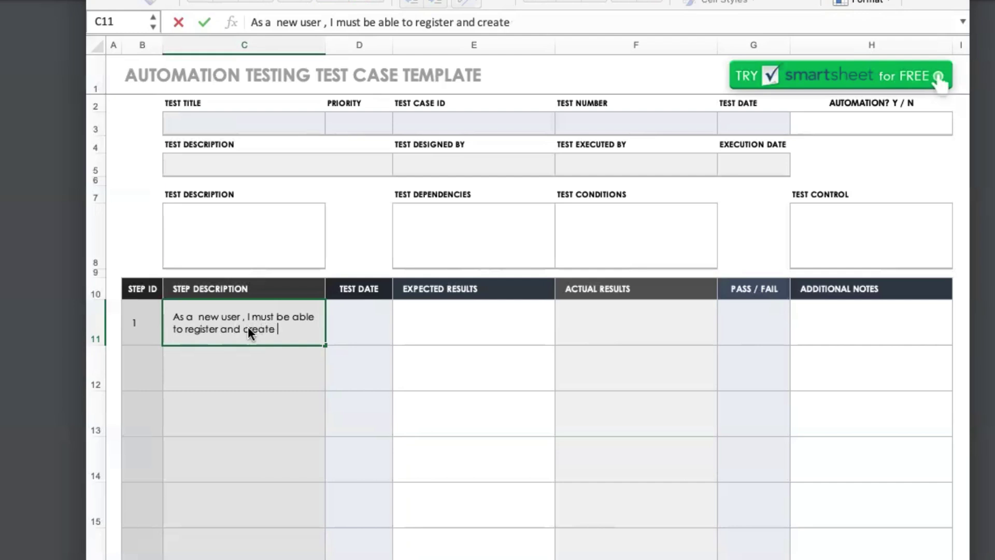
pyautogui.write('a user anme ')
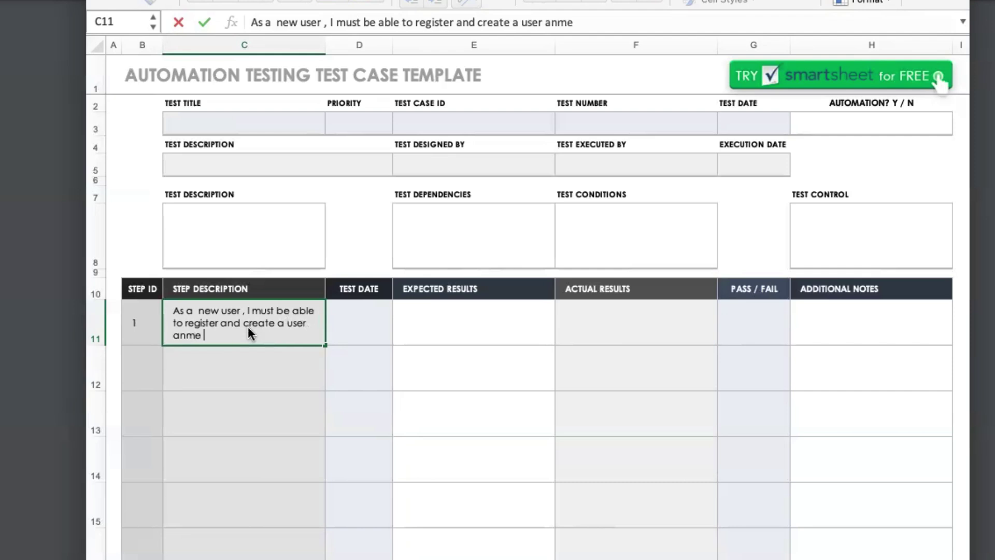
pyautogui.write('and password')
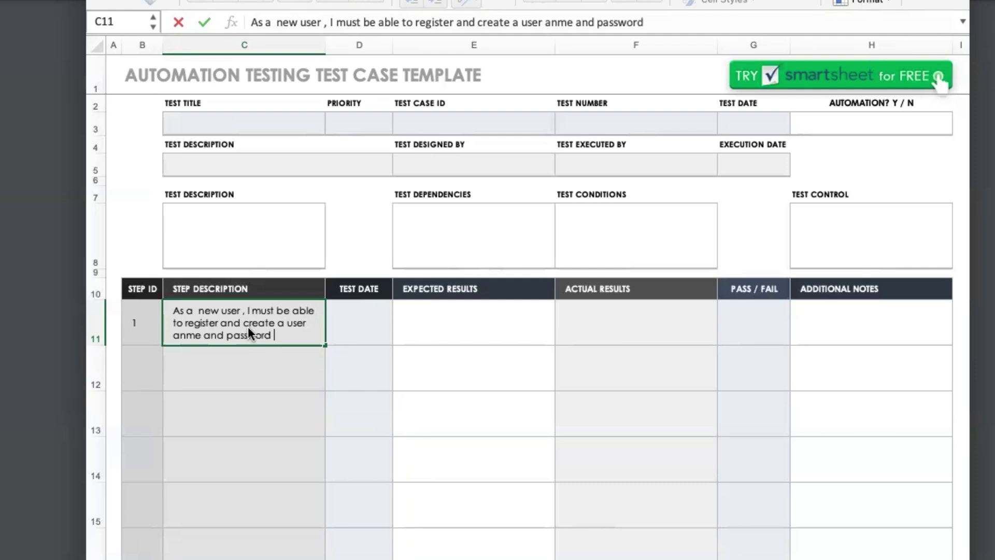
# Add step ID 2 with the description "As a existing user , I must be abel to login and view th epatient portal 's dashboard"
pyautogui.click(133, 370)
pyautogui.write('2')
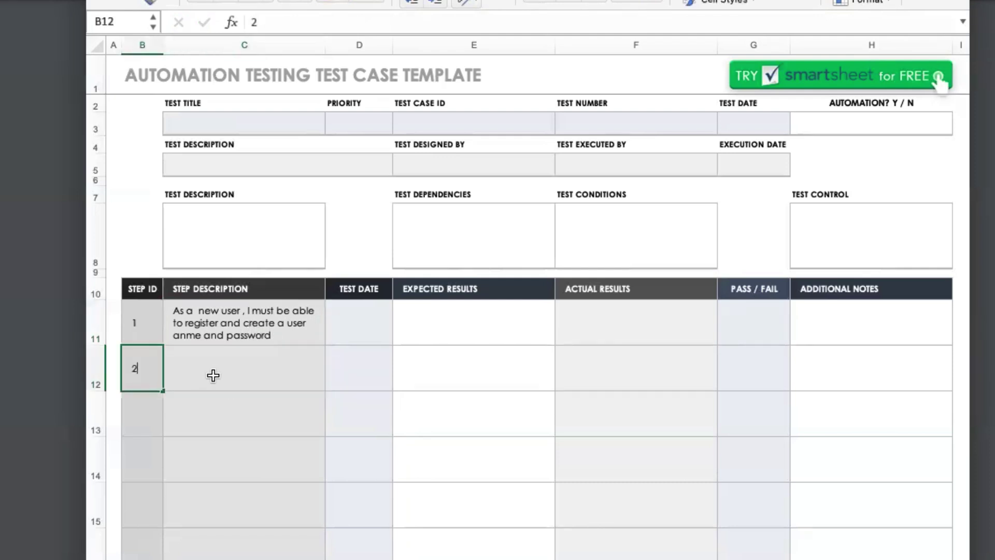
pyautogui.click(218, 373)
pyautogui.write('As a ')
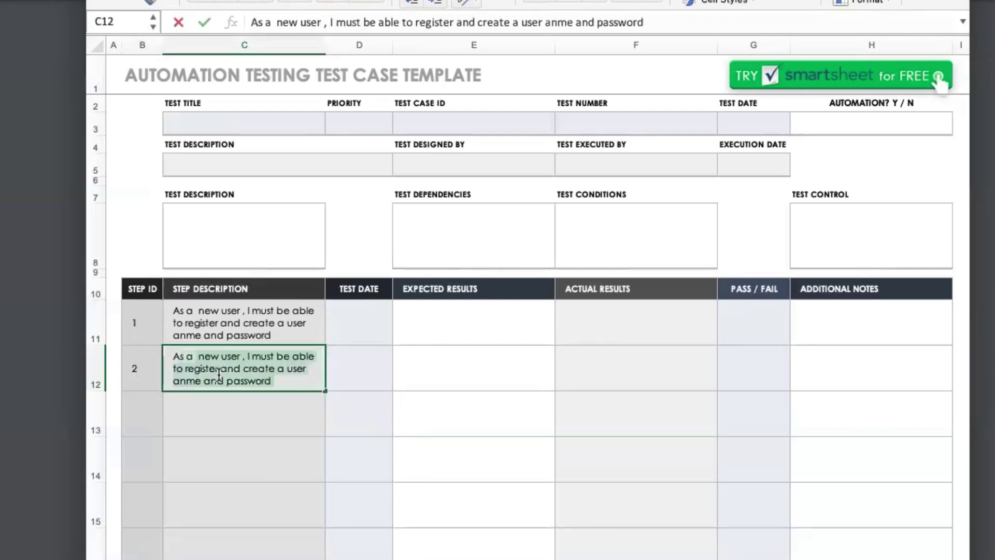
pyautogui.write('existing us')
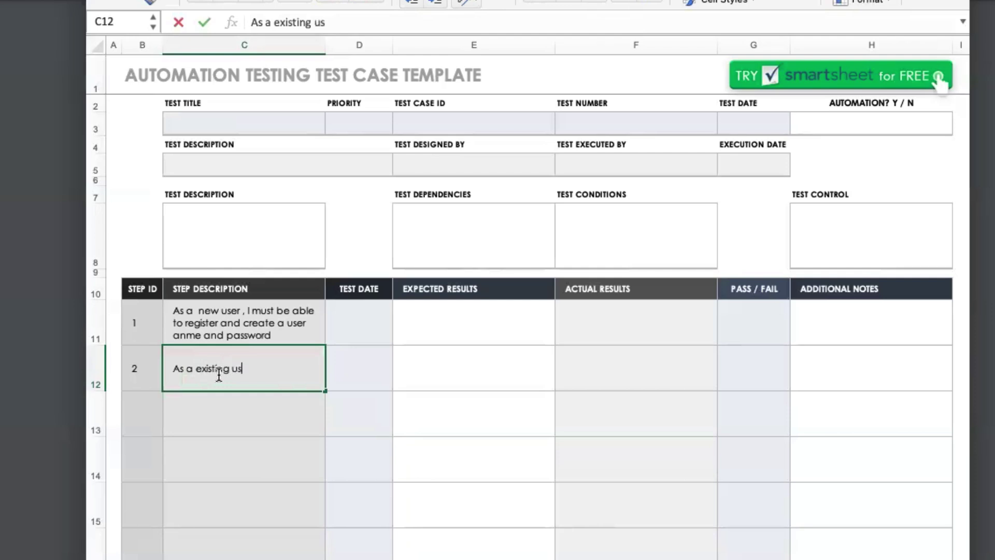
pyautogui.write('er')
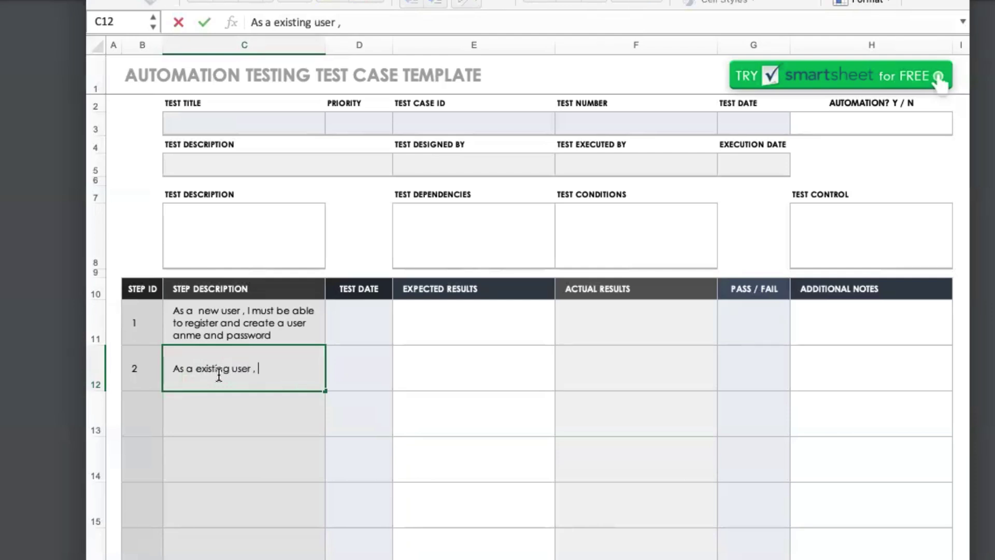
pyautogui.write(' , I must be abel to ')
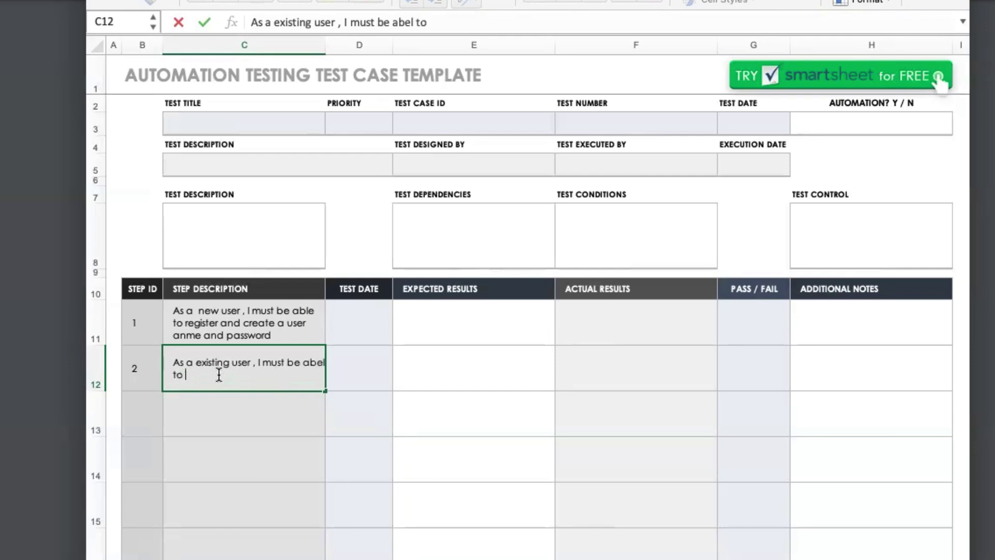
pyautogui.write('login and v')
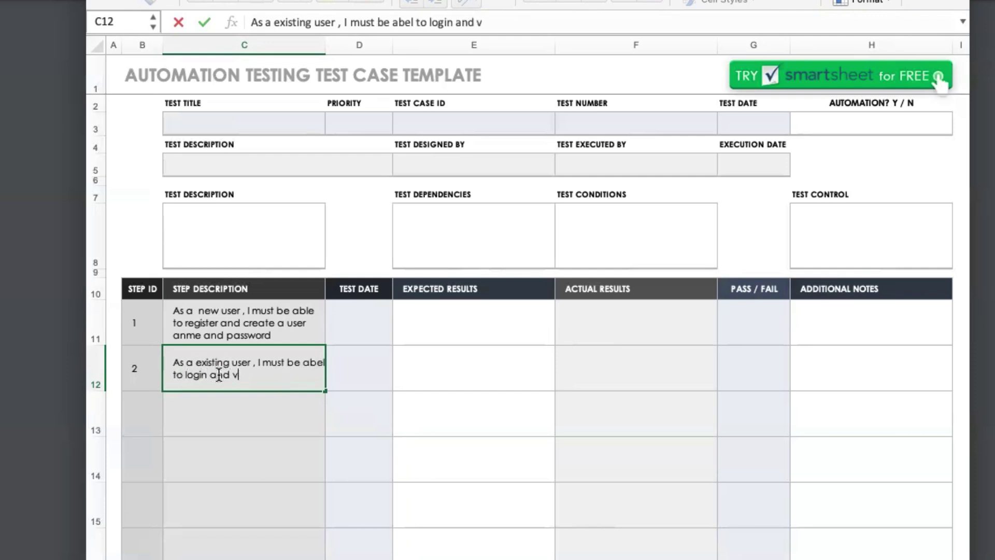
pyautogui.write('iew th epatient')
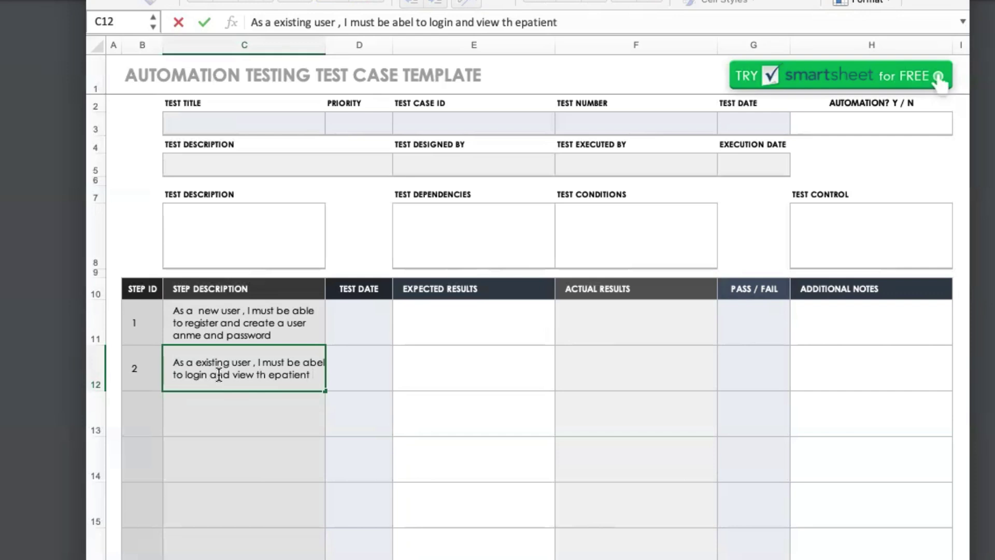
pyautogui.write(' portal')
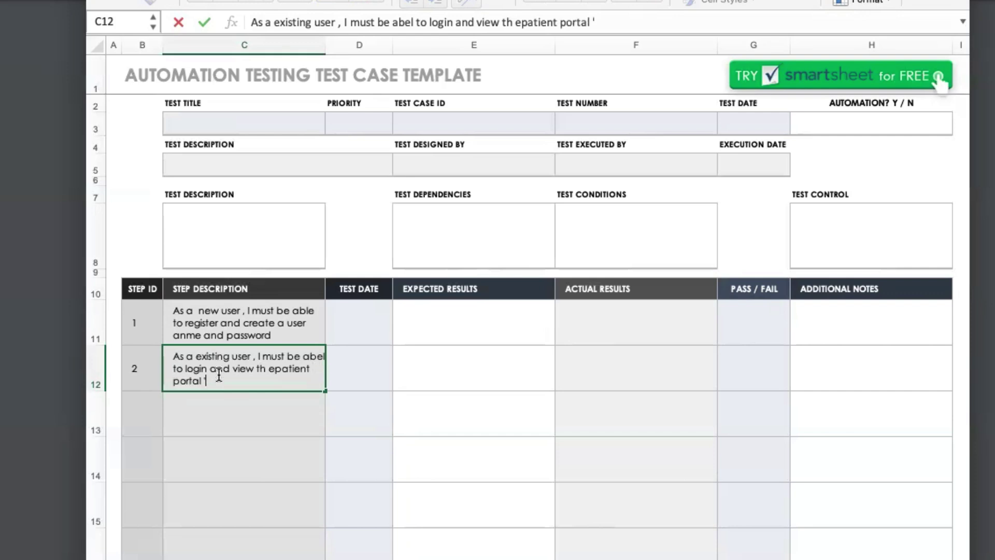
pyautogui.write(" 's dashbo")
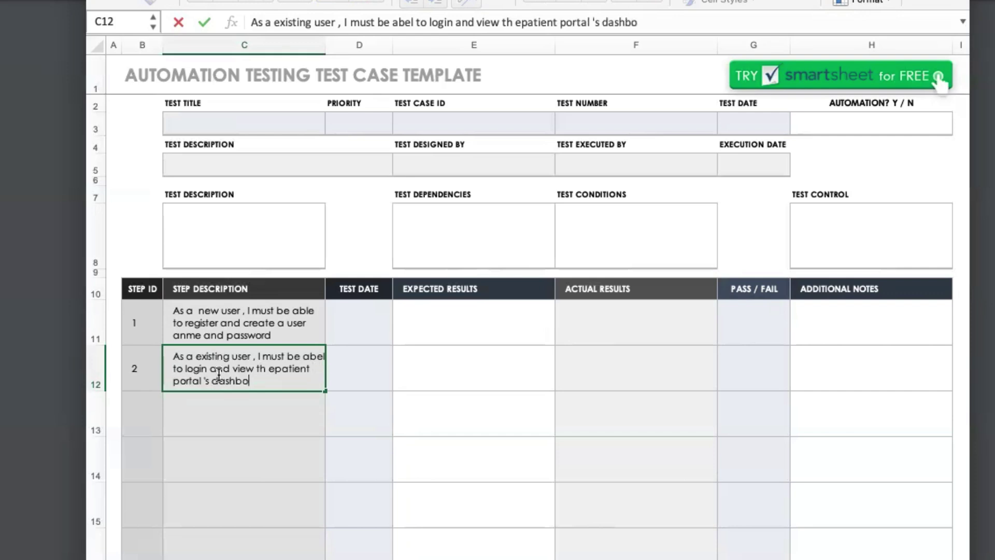
pyautogui.write('ard')
# Correct the typos in step 2's description so it reads "the patient" and "able"
pyautogui.click(271, 364)
pyautogui.press('BackSpace')
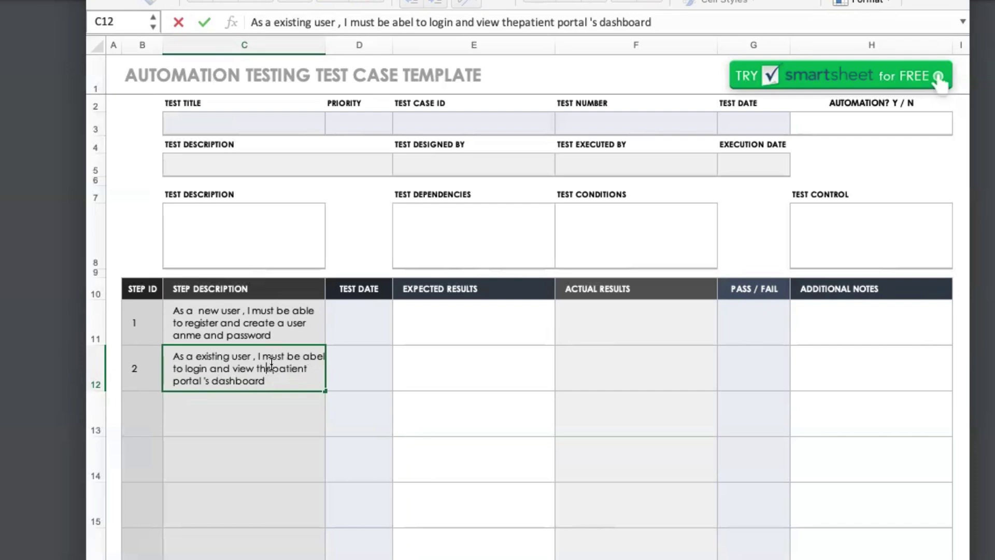
pyautogui.press('Right')
pyautogui.click(281, 426)
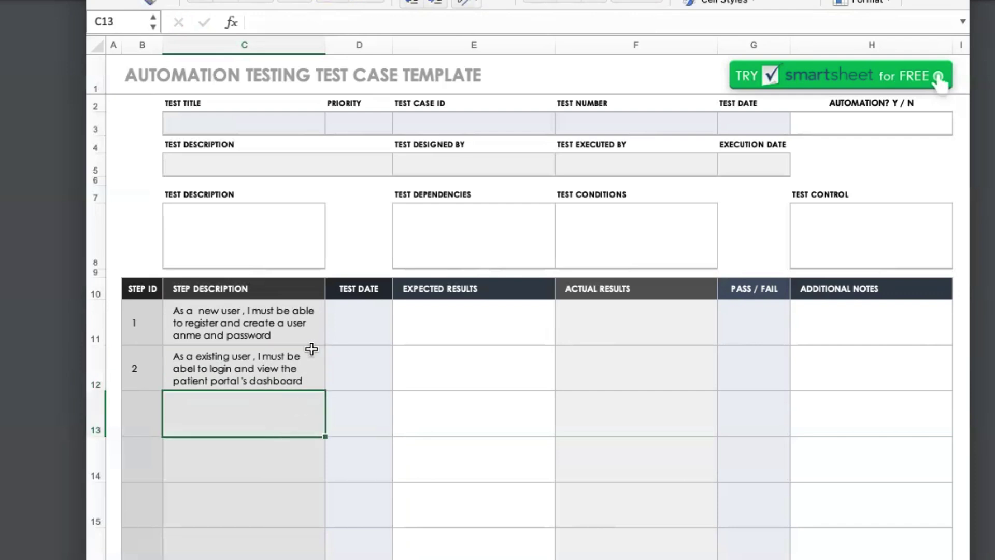
pyautogui.click(198, 361)
pyautogui.doubleClick(197, 362)
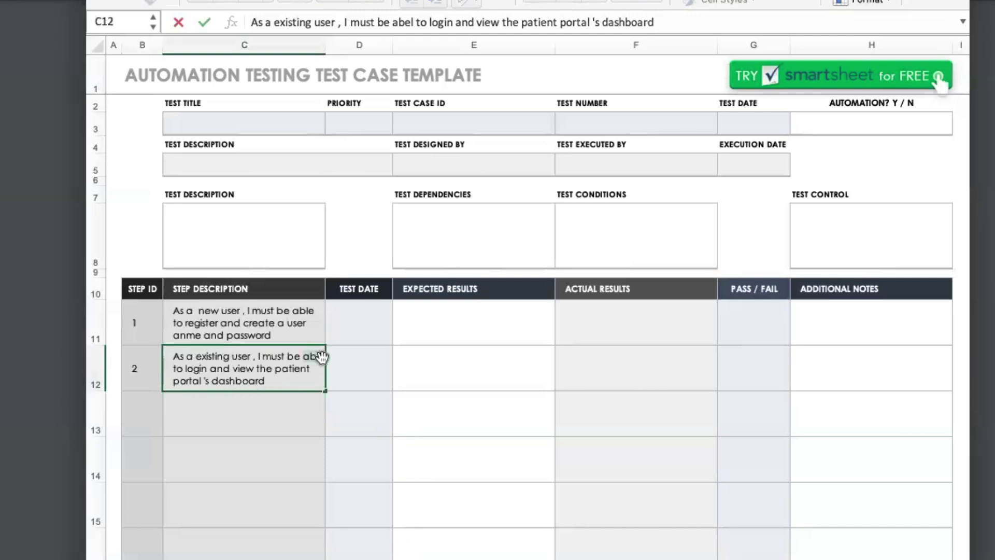
pyautogui.press('BackSpace')
pyautogui.press('BackSpace')
pyautogui.write('le')
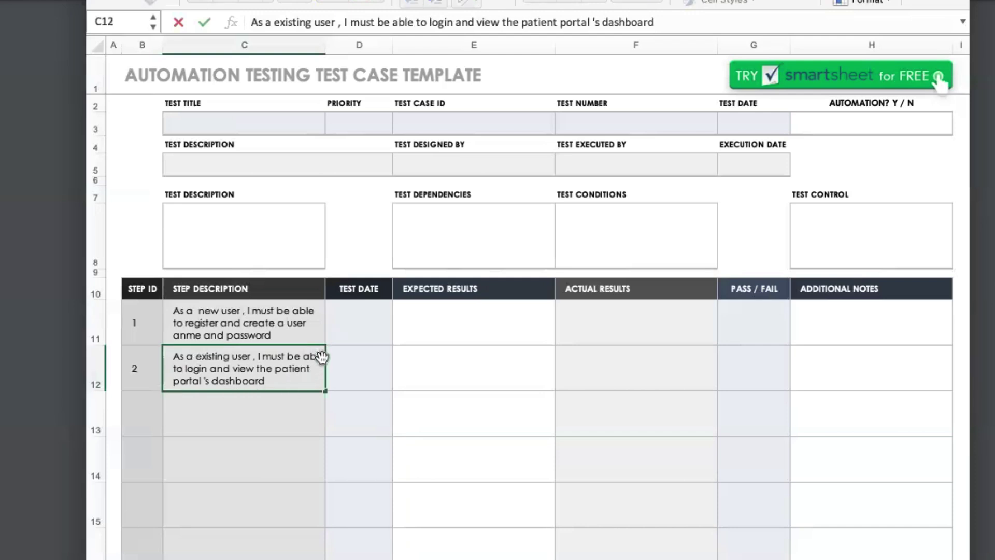
pyautogui.click(211, 438)
# Add step ID 3 with the description "As a existing user , I must be able to see my upcoming doctor appointments"
pyautogui.click(152, 406)
pyautogui.write('3')
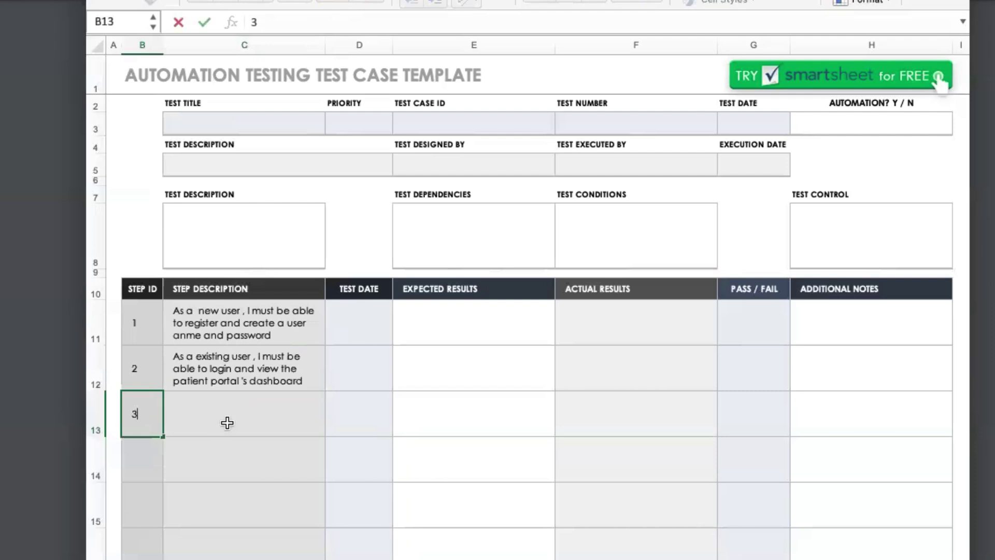
pyautogui.click(225, 422)
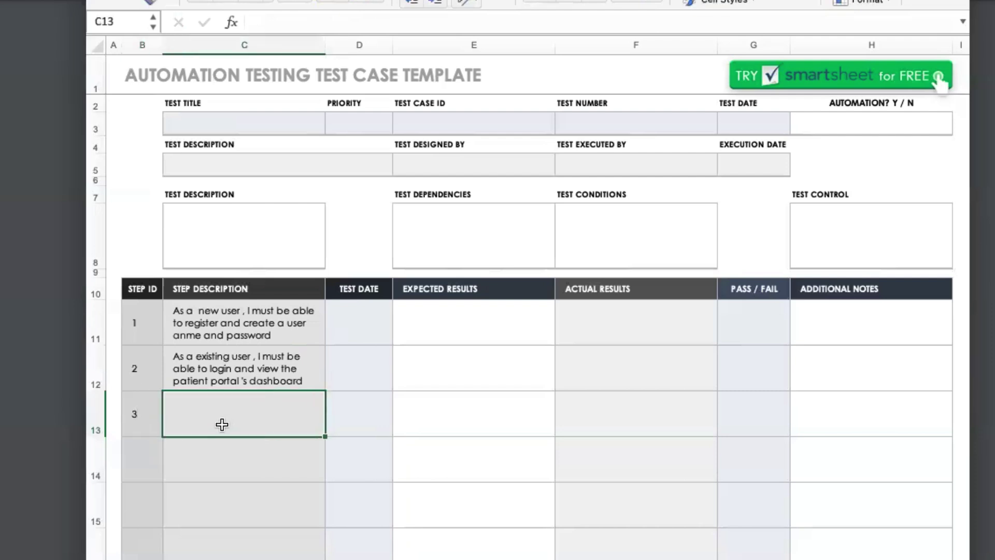
pyautogui.write('As a ')
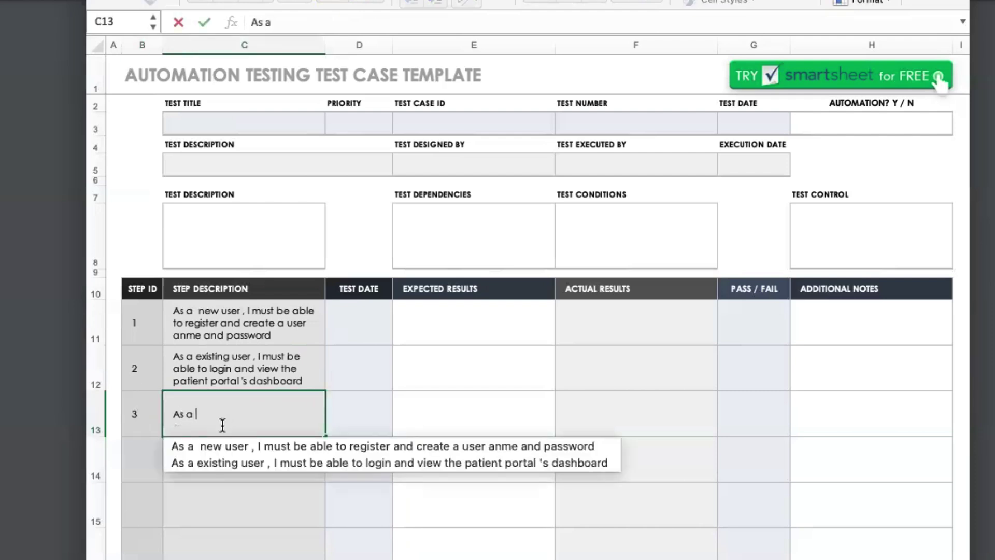
pyautogui.write('existing user')
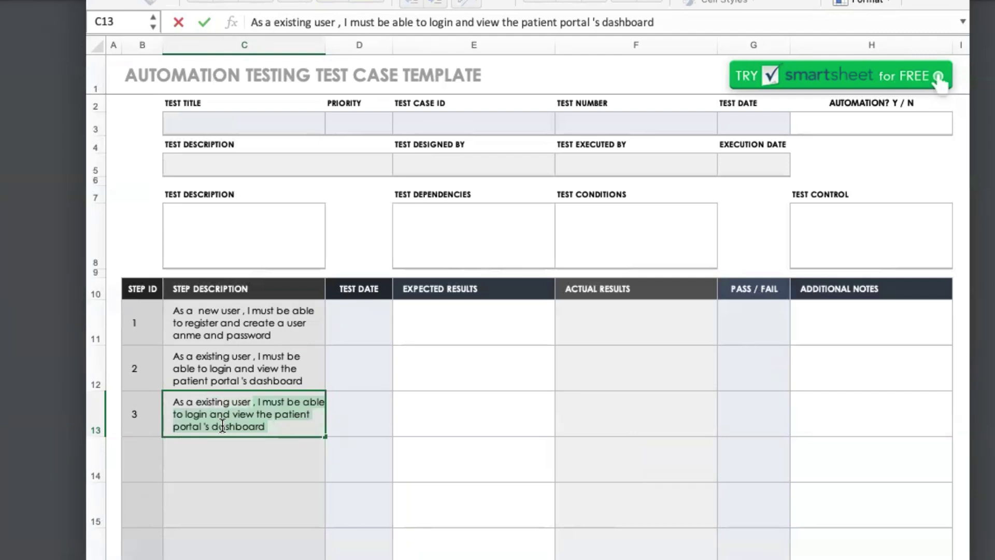
pyautogui.write(', I must be able')
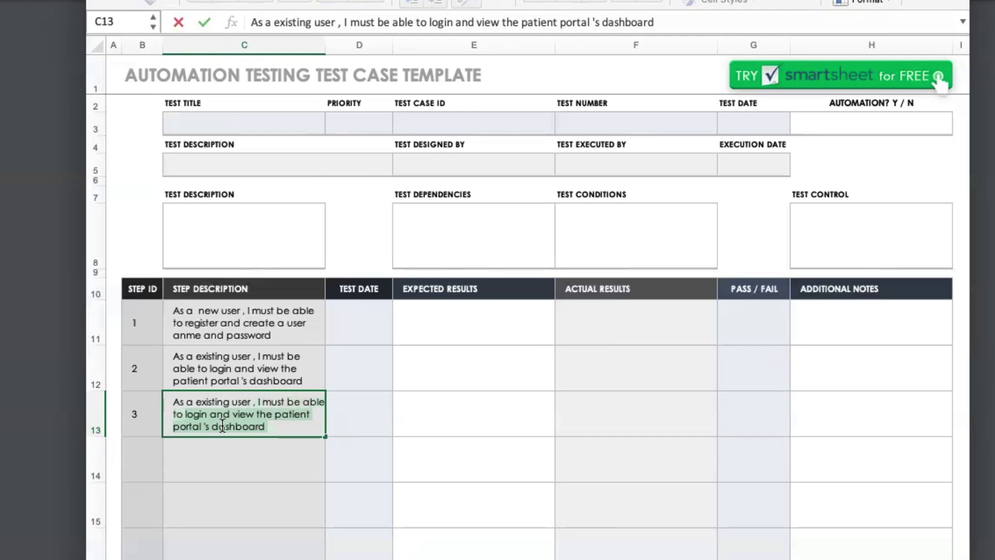
pyautogui.write(' to see')
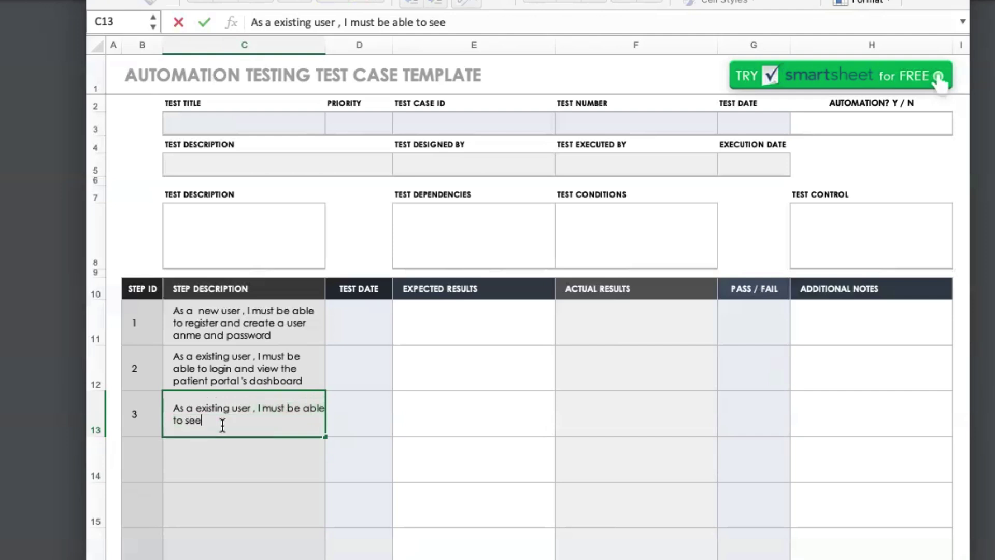
pyautogui.write(' my upcoming d')
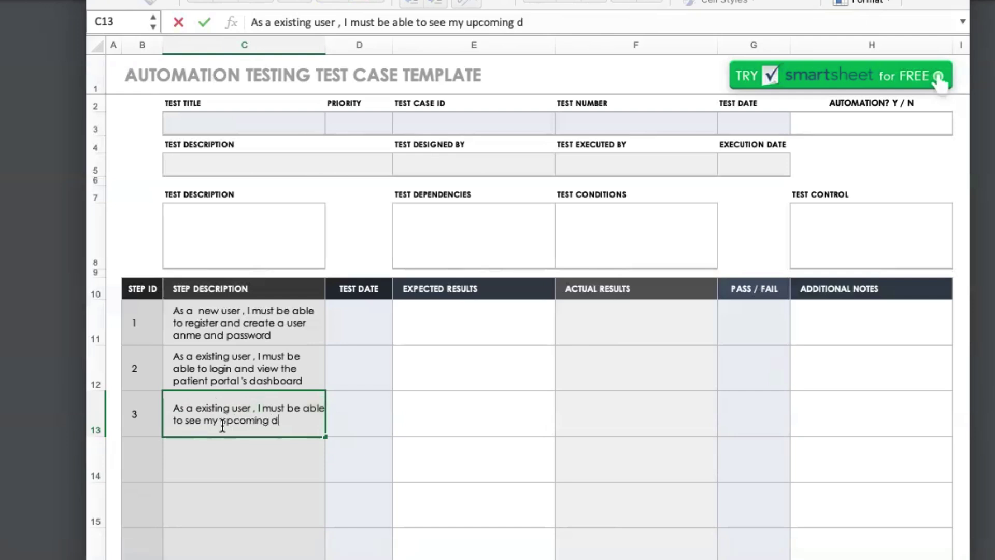
pyautogui.write('octor ap')
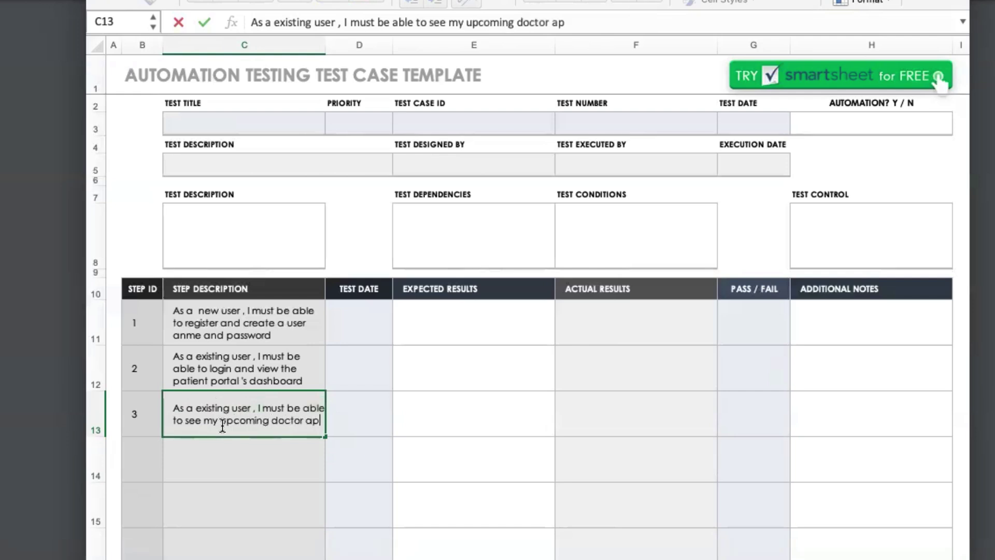
pyautogui.write('pointments')
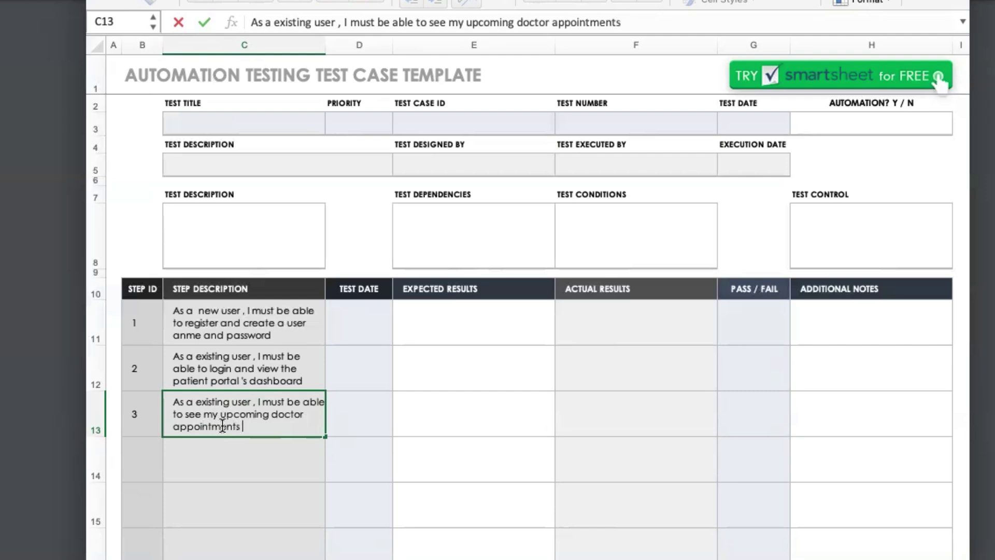
pyautogui.click(271, 461)
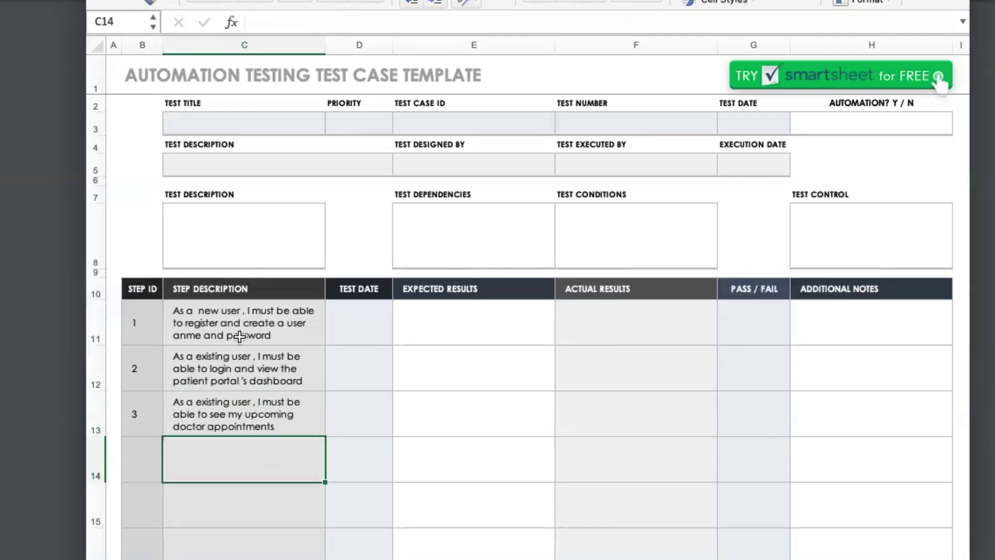
pyautogui.click(367, 322)
pyautogui.click(468, 316)
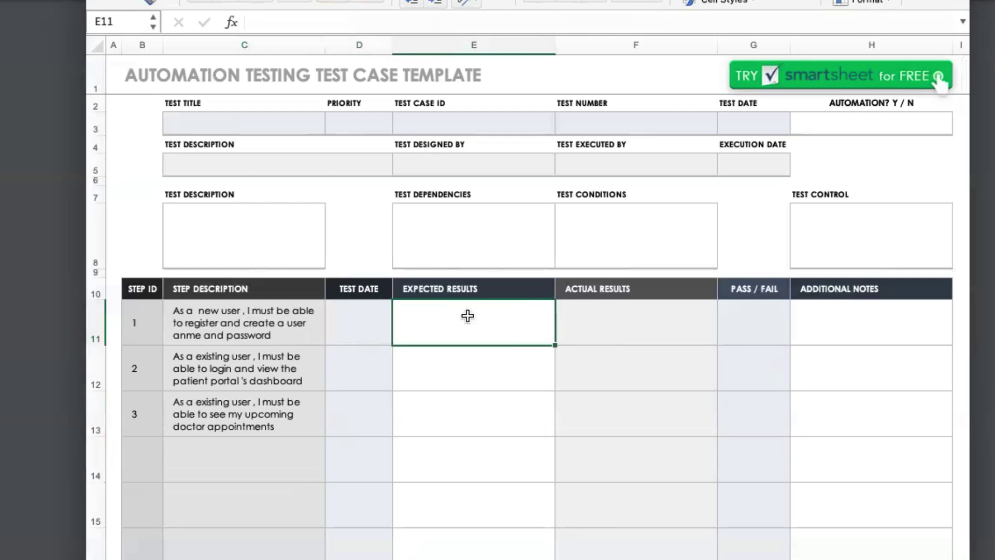
pyautogui.click(589, 315)
pyautogui.click(486, 313)
# Correct the misspelled word in step 1's description so it reads "create a user name and password"
pyautogui.click(204, 333)
pyautogui.doubleClick(201, 332)
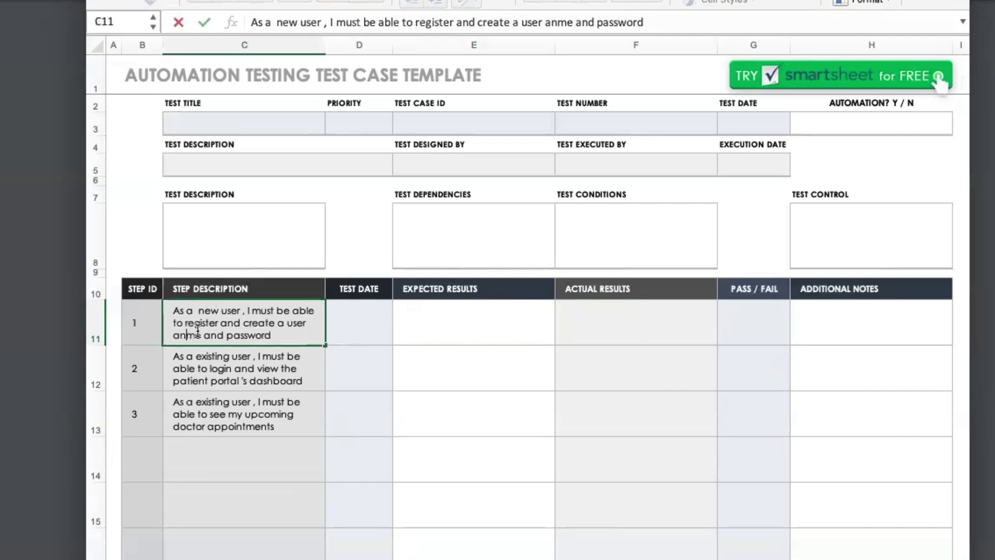
pyautogui.press('BackSpace')
pyautogui.press('BackSpace')
pyautogui.press('BackSpace')
pyautogui.press('BackSpace')
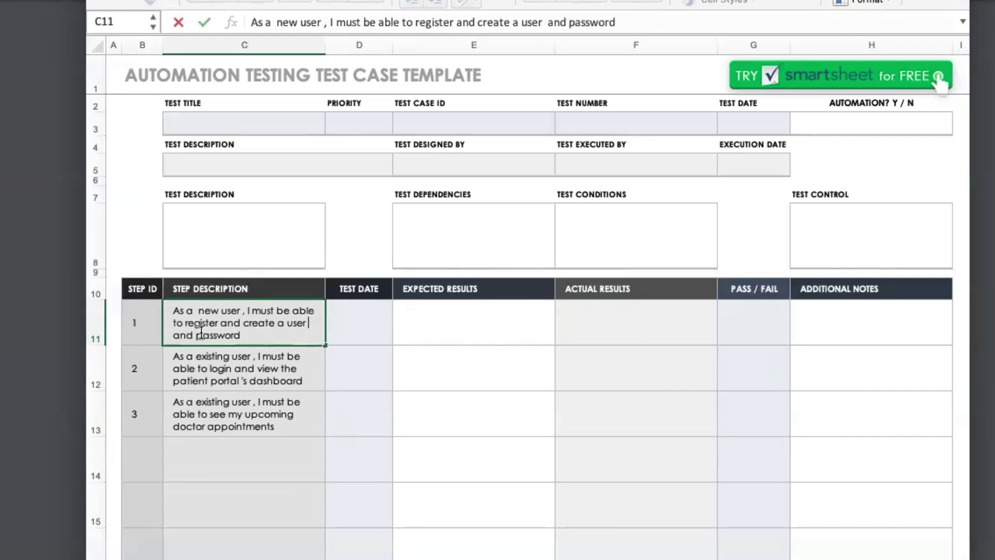
pyautogui.write('name')
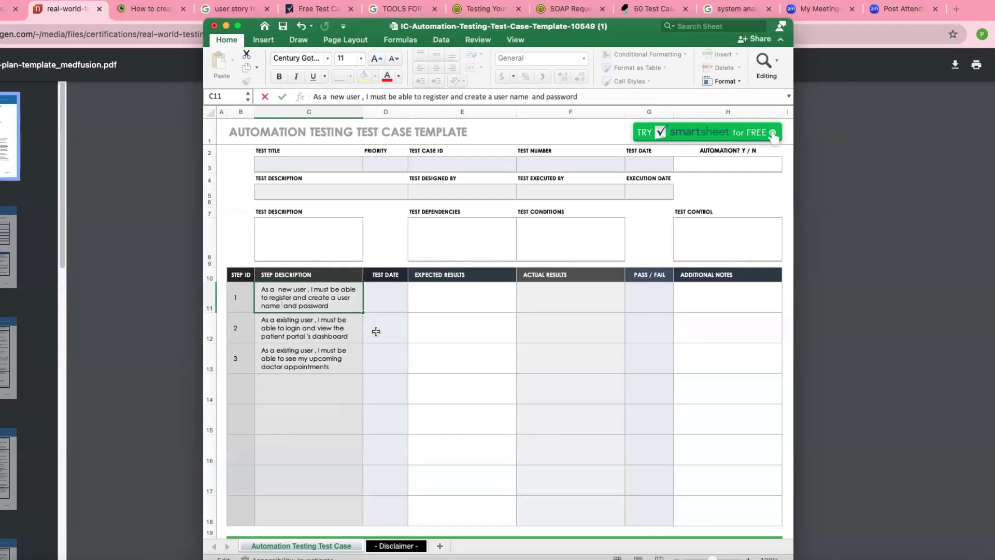
pyautogui.click(490, 317)
pyautogui.click(456, 297)
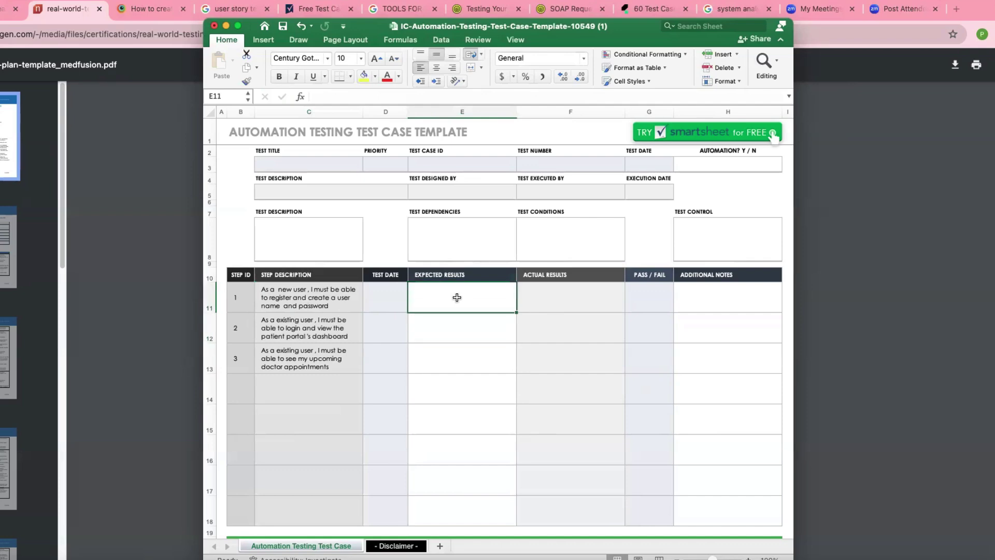
# Switch to Chrome and find the open Katalon article on 60 test cases for API testing
pyautogui.click(163, 9)
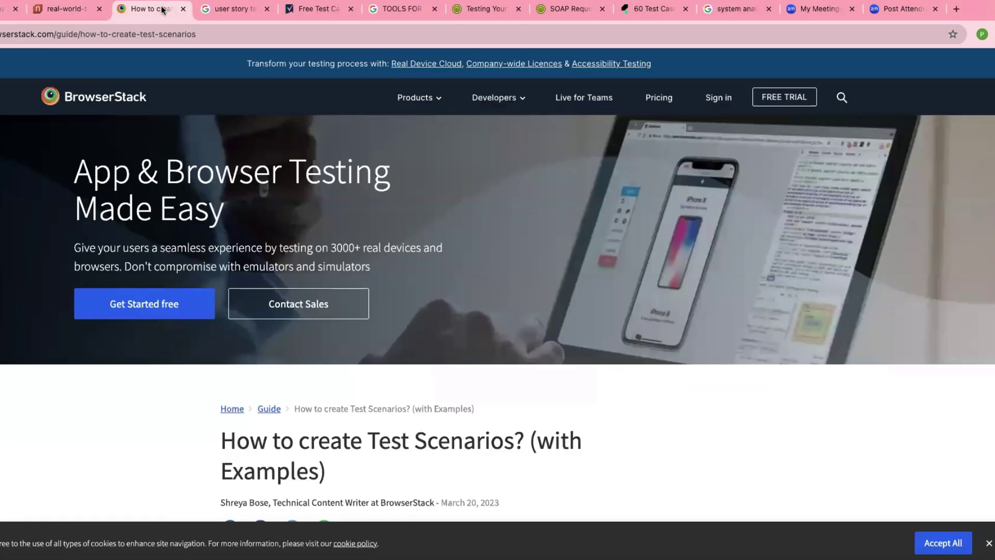
pyautogui.click(227, 15)
pyautogui.click(306, 11)
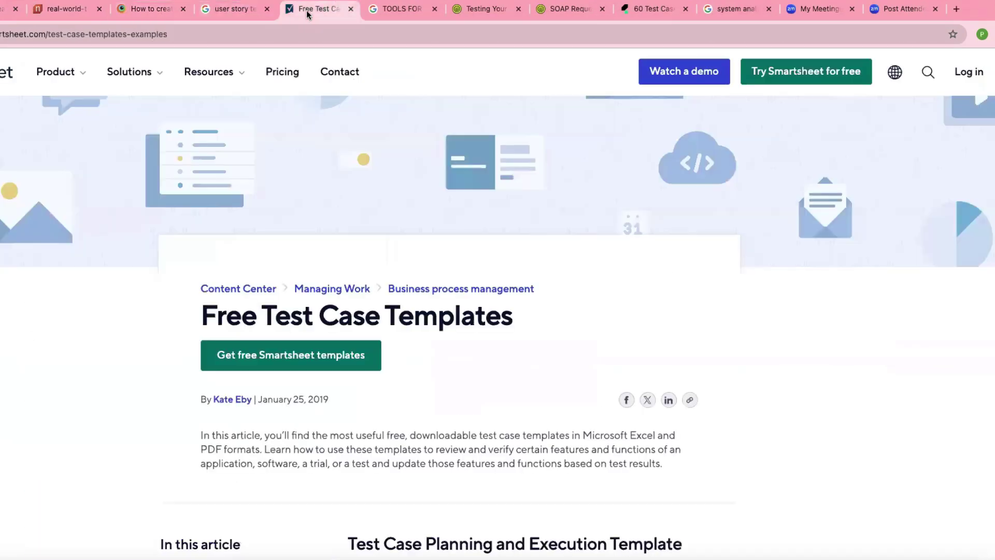
pyautogui.click(409, 10)
pyautogui.click(480, 15)
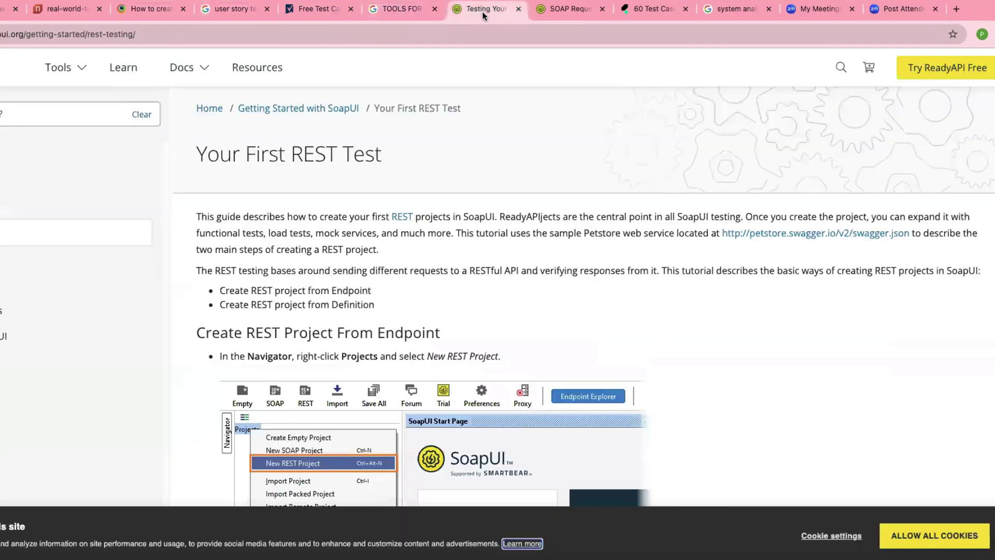
pyautogui.click(651, 9)
# Examine the Katalon article's API test case lists, its guidance on writing test cases and its table of contents
pyautogui.scroll(-5, 498, 311)
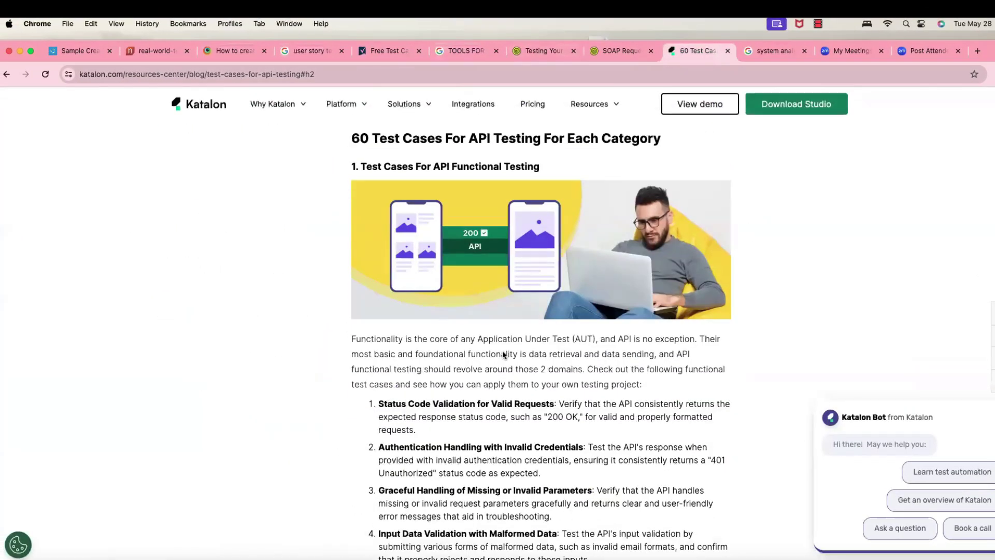
pyautogui.scroll(-20, 502, 354)
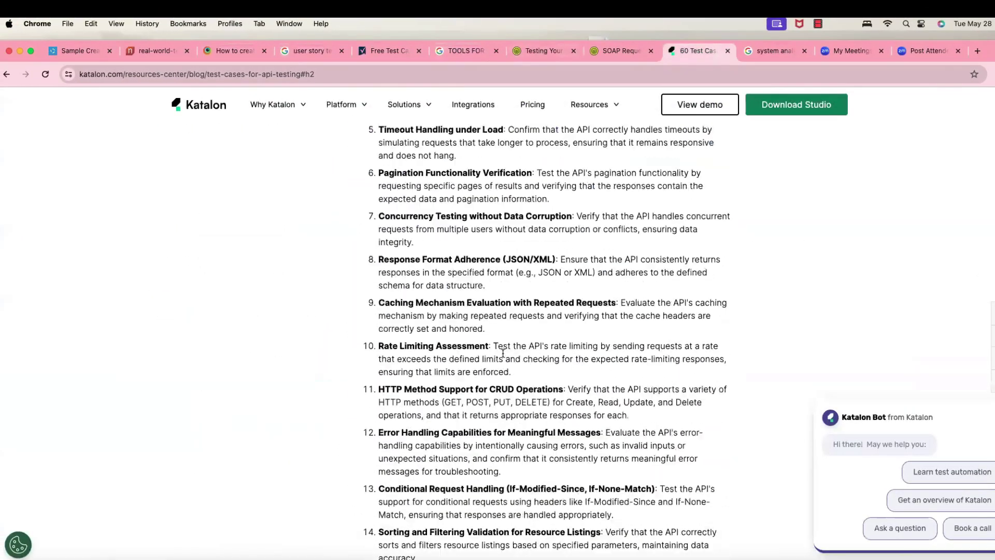
pyautogui.scroll(-20, 505, 356)
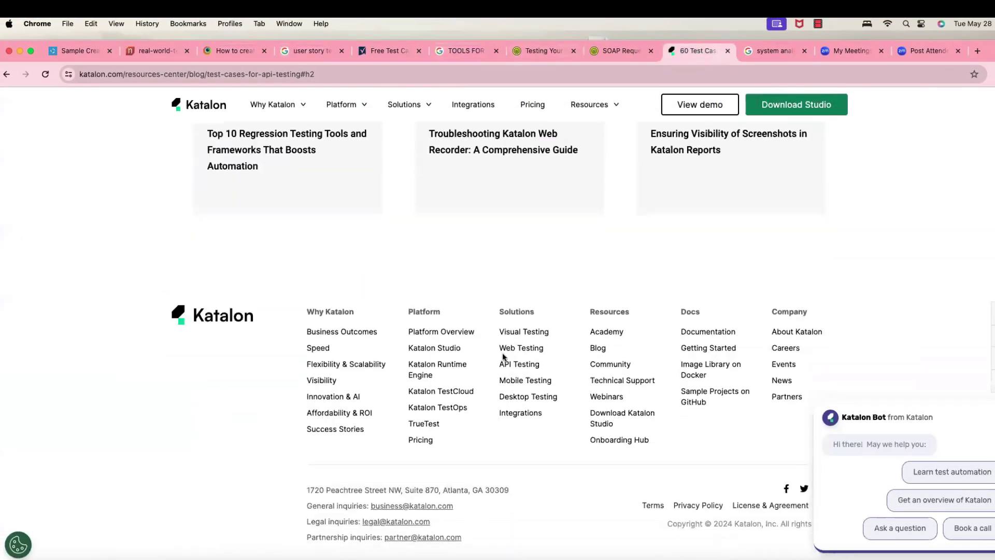
pyautogui.scroll(20, 506, 352)
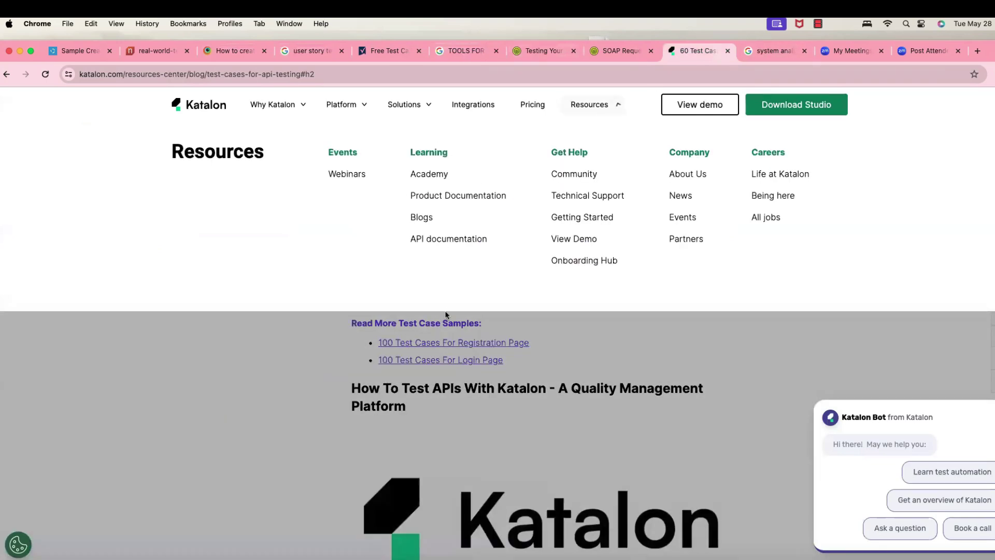
pyautogui.scroll(-12, 445, 315)
pyautogui.scroll(1, 447, 315)
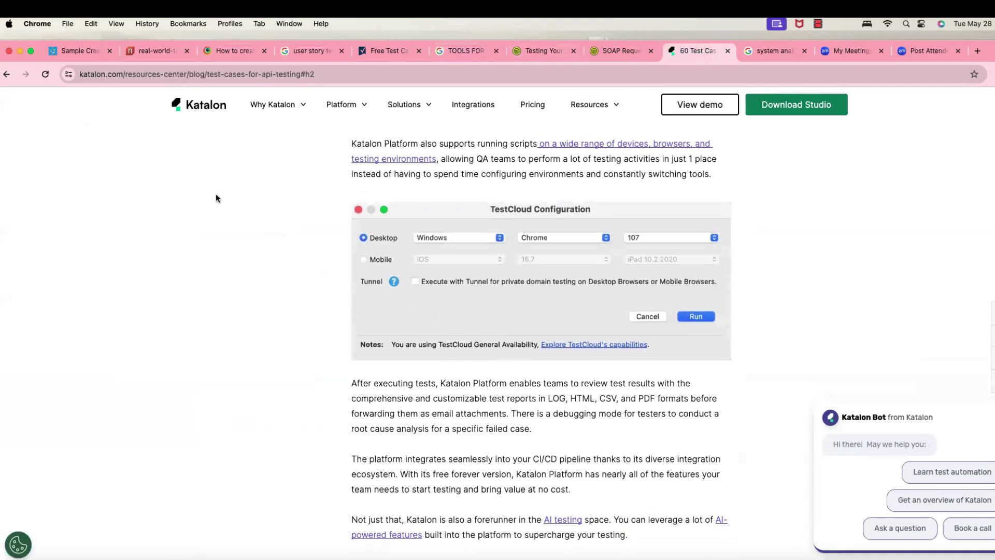
pyautogui.scroll(-5, 512, 306)
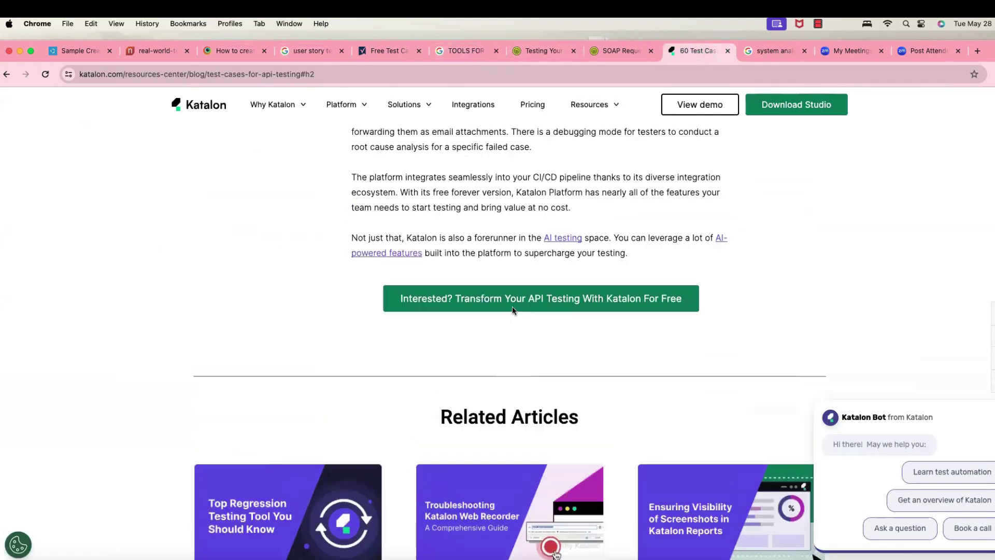
pyautogui.scroll(3, 512, 306)
pyautogui.scroll(16, 565, 248)
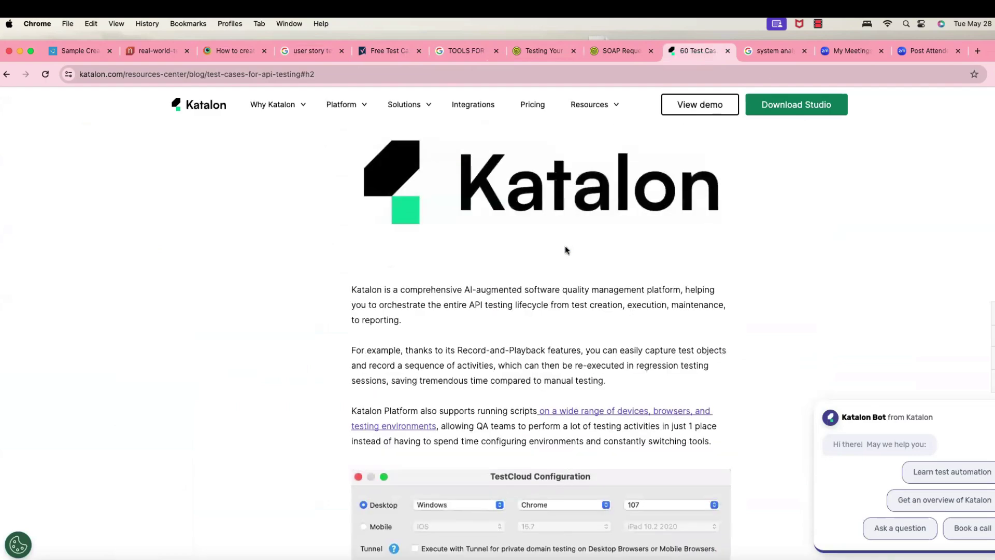
pyautogui.scroll(20, 564, 248)
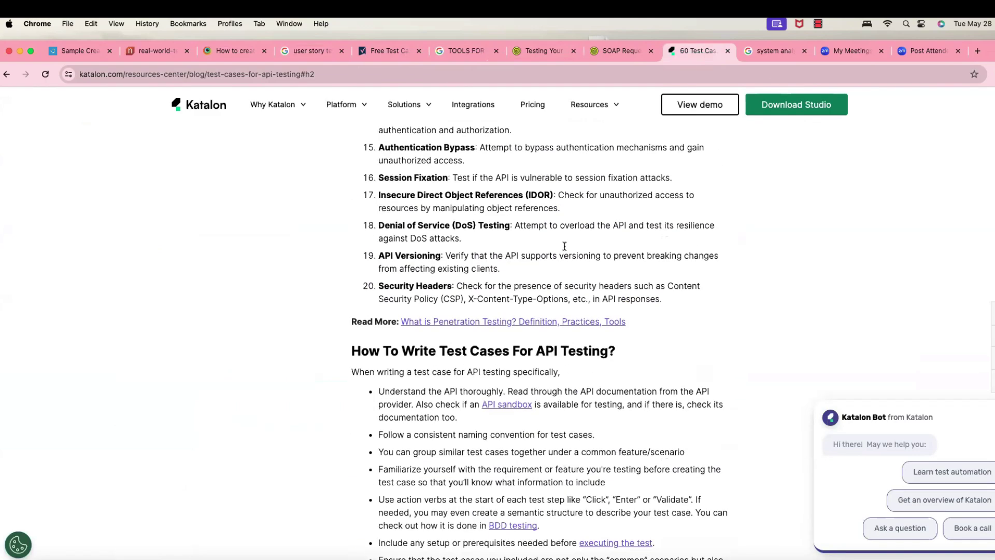
pyautogui.scroll(8, 580, 232)
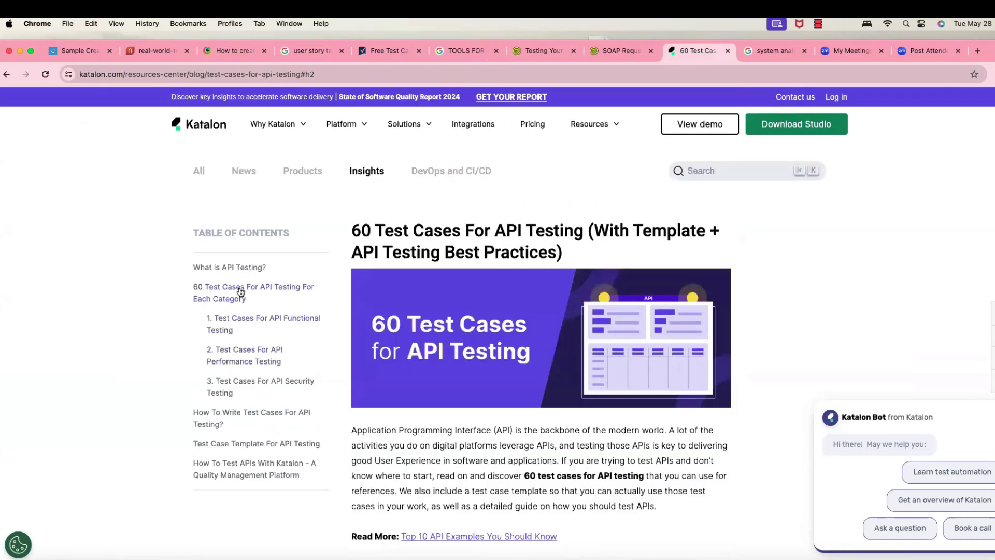
# Copy the web address of the Katalon API test cases article
pyautogui.click(329, 73)
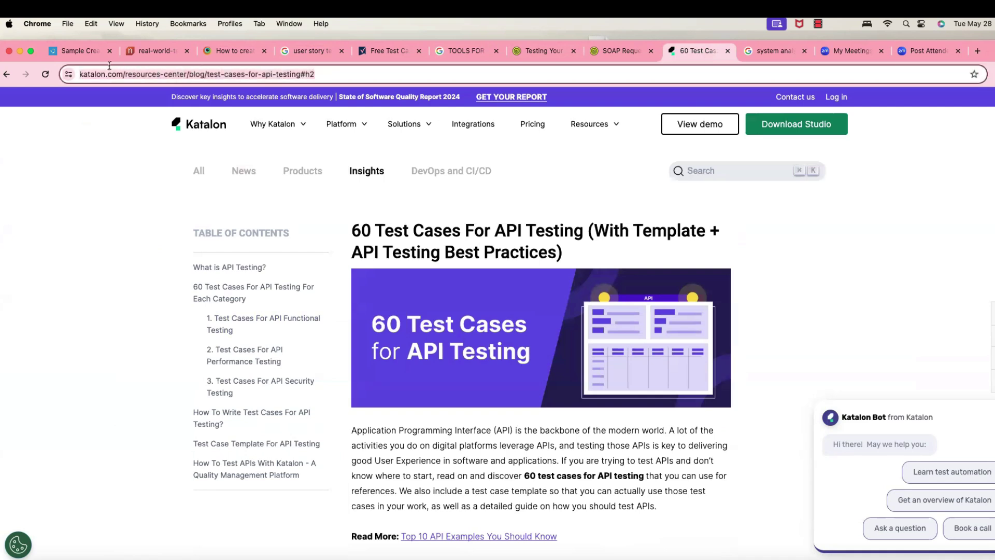
pyautogui.rightClick(116, 75)
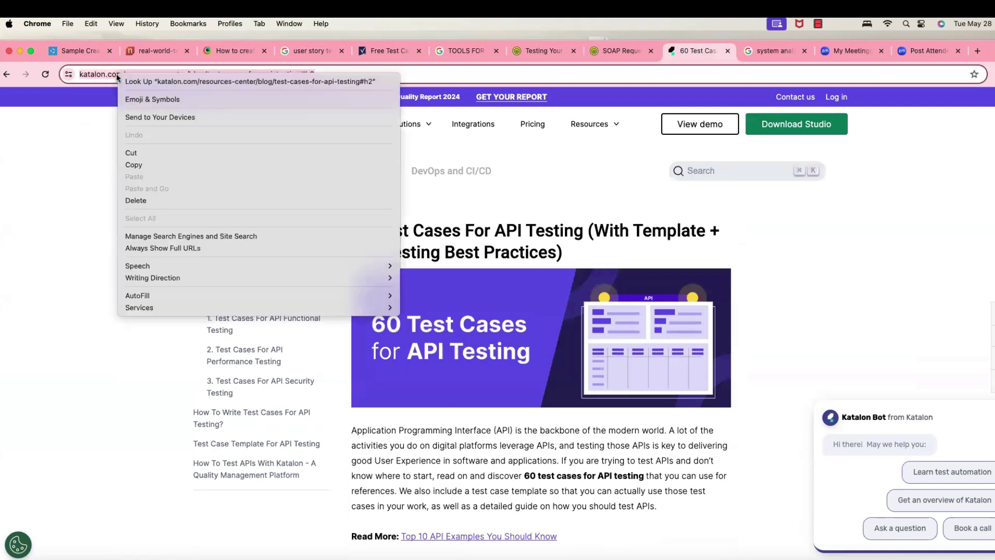
pyautogui.click(143, 159)
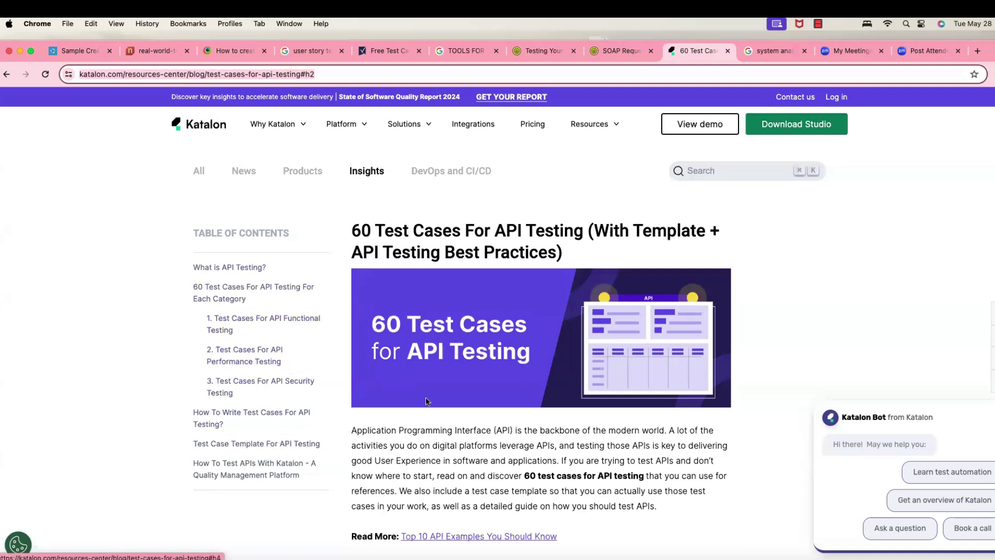
# Read the article's functional and performance API test cases, and switch back to the test case template in Excel
pyautogui.scroll(-3, 270, 398)
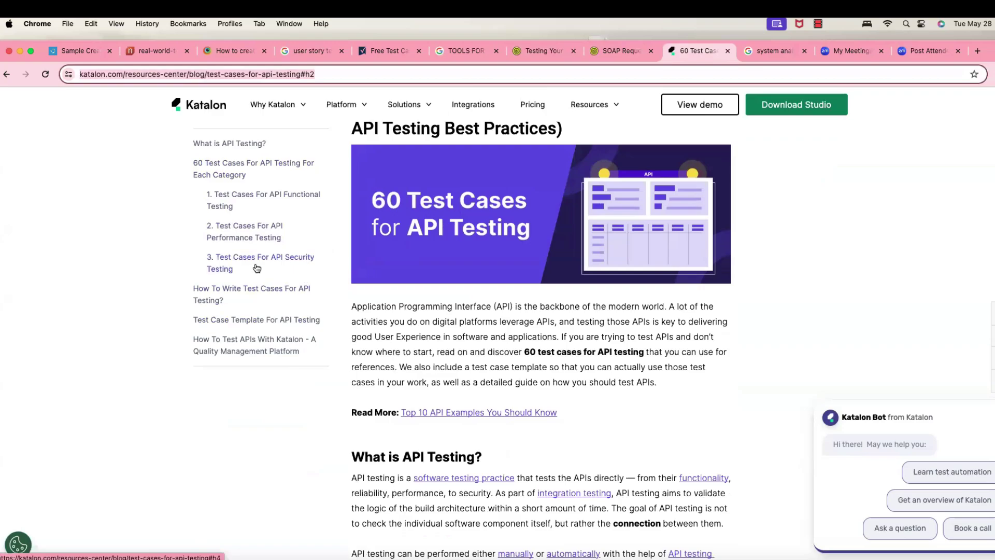
pyautogui.scroll(-15, 480, 382)
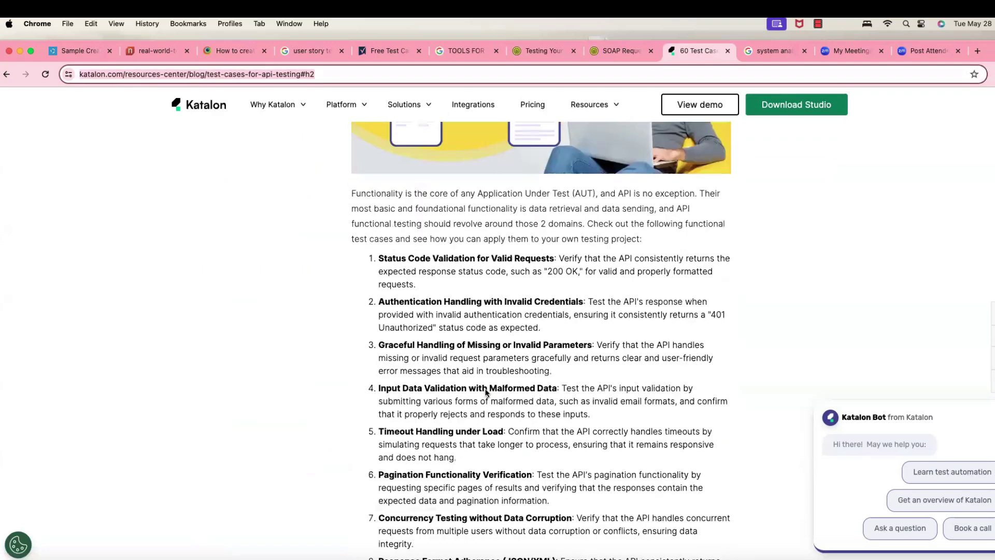
pyautogui.scroll(-20, 486, 392)
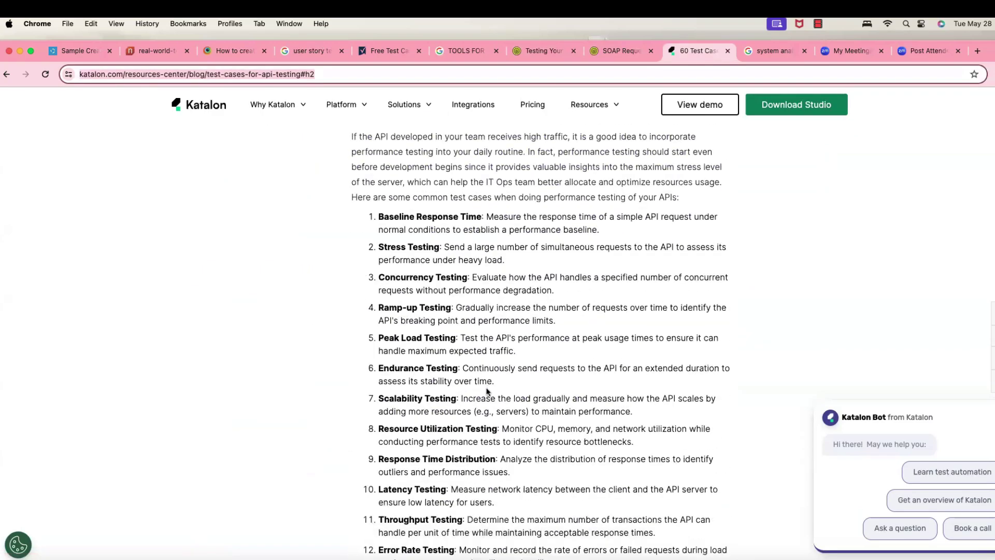
pyautogui.scroll(-4, 490, 409)
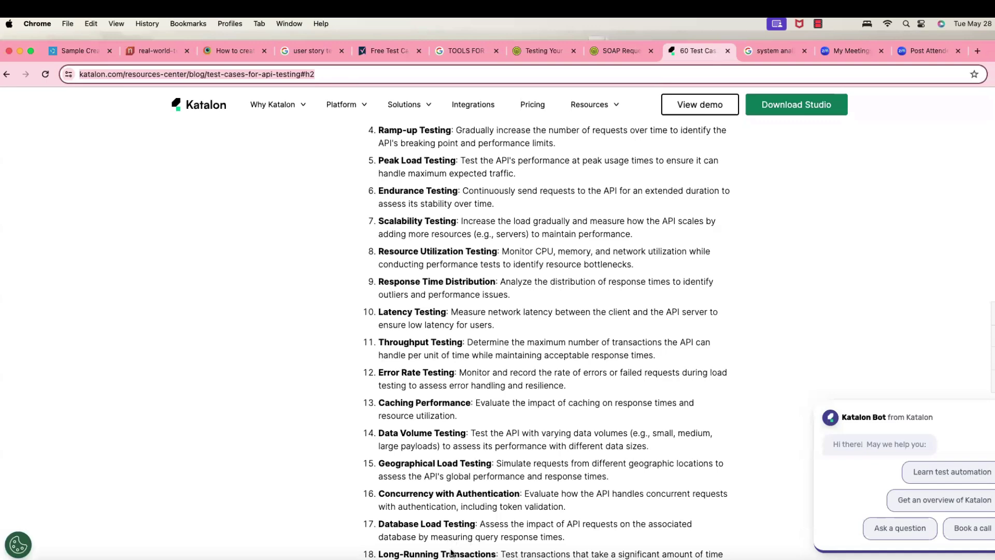
pyautogui.click(550, 558)
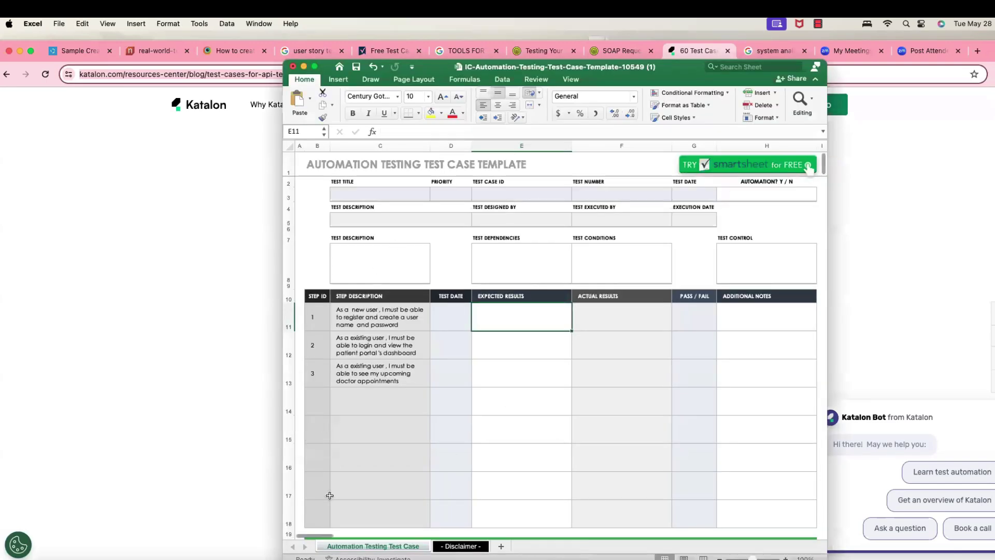
# Go through the Expected Results cells of test steps 1 to 3 and the Actual Results cell of step 1
pyautogui.moveTo(517, 324)
pyautogui.mouseDown()
pyautogui.moveTo(496, 340)
pyautogui.moveTo(504, 318)
pyautogui.mouseUp()
pyautogui.click(546, 352)
pyautogui.click(541, 363)
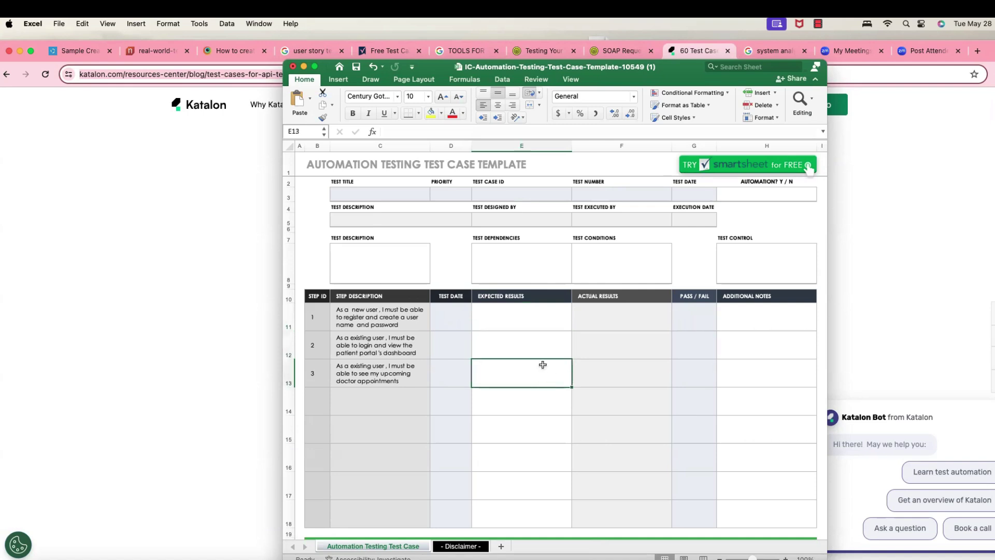
pyautogui.click(542, 344)
pyautogui.click(542, 329)
pyautogui.click(600, 317)
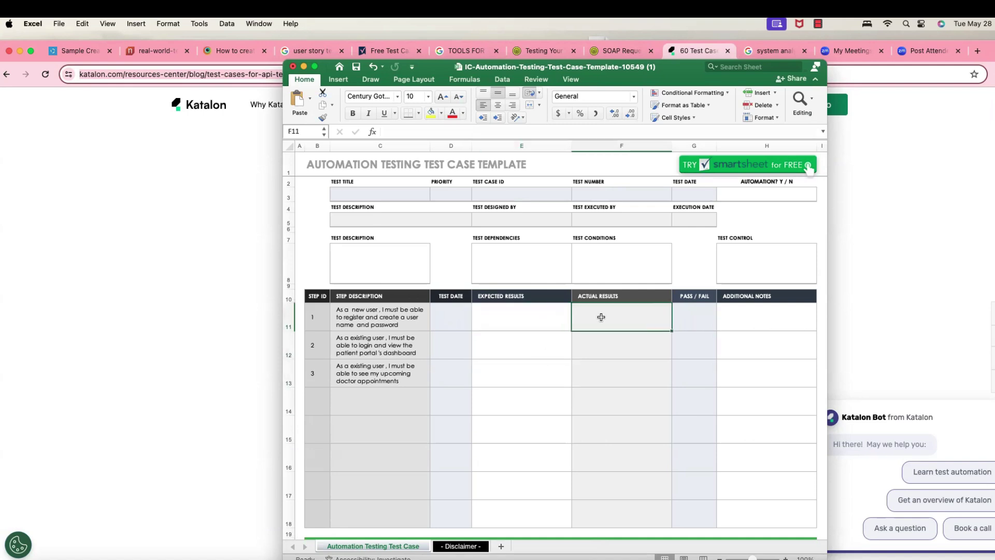
# Record the result "pass" for test step 1 and "fail" for test step 2
pyautogui.click(678, 317)
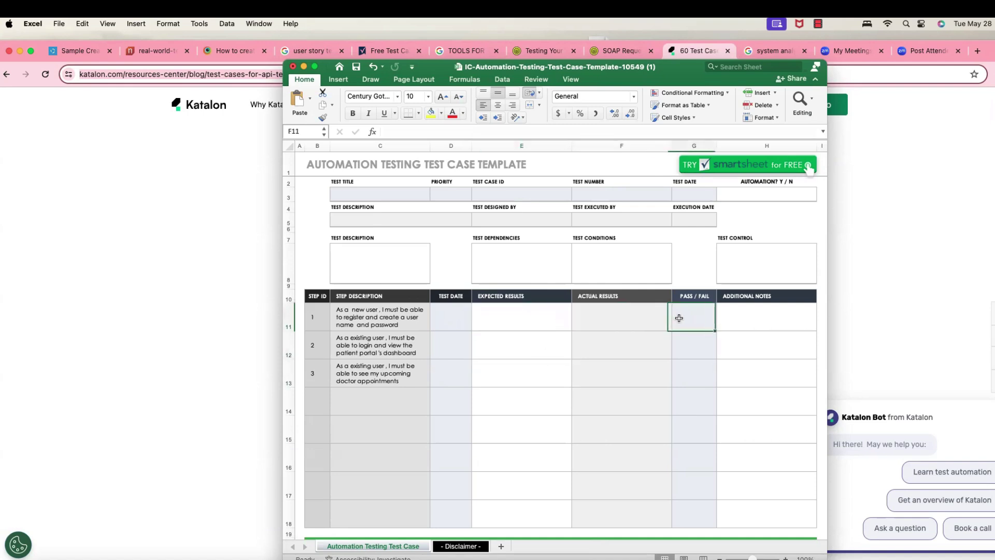
pyautogui.write('pass')
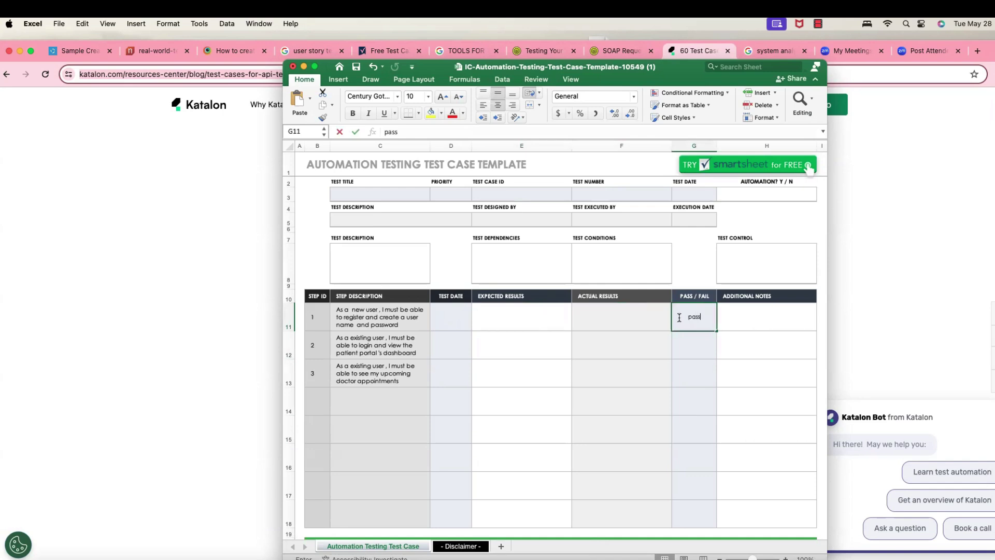
pyautogui.click(697, 345)
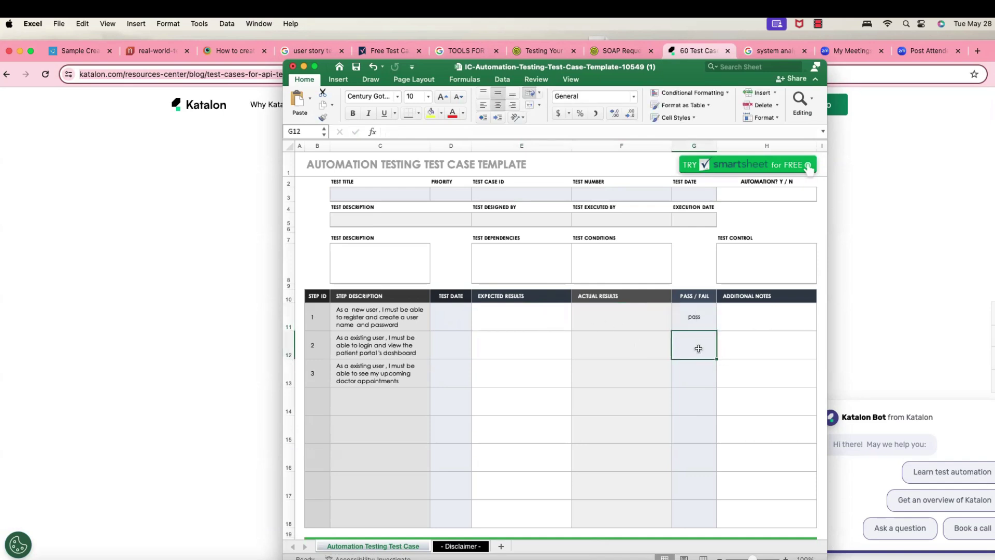
pyautogui.write('fail')
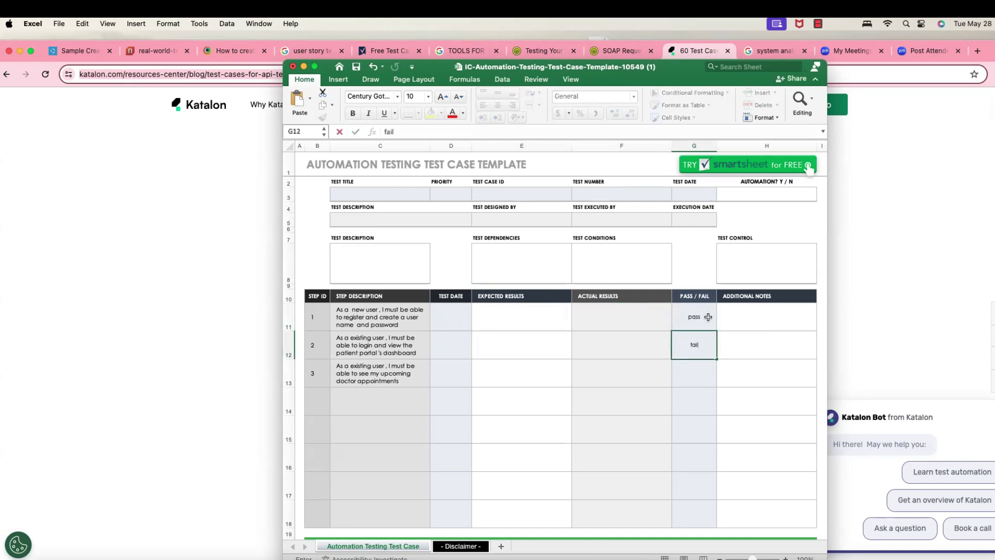
# Add the note "unable to view the dashboard" to test step 2
pyautogui.click(783, 344)
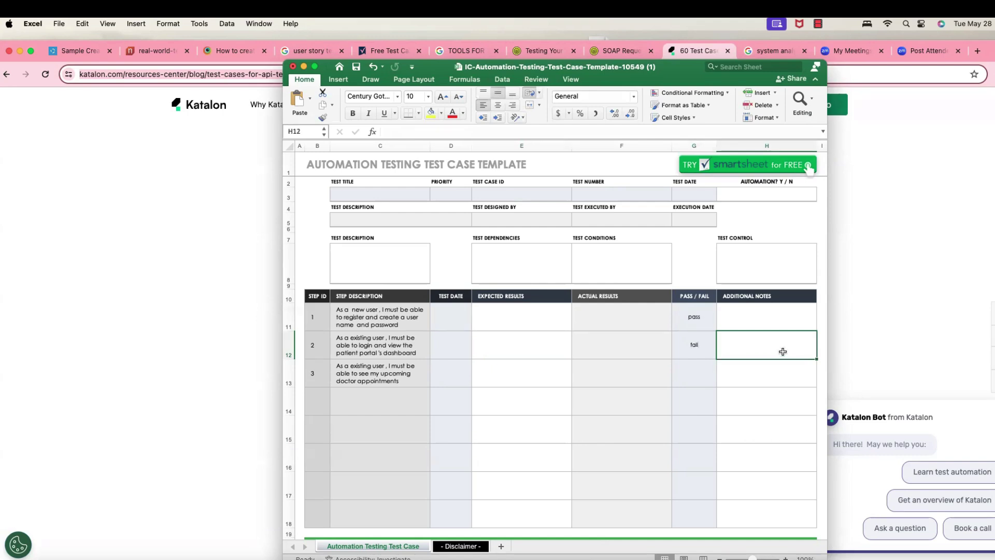
pyautogui.write('unable to ')
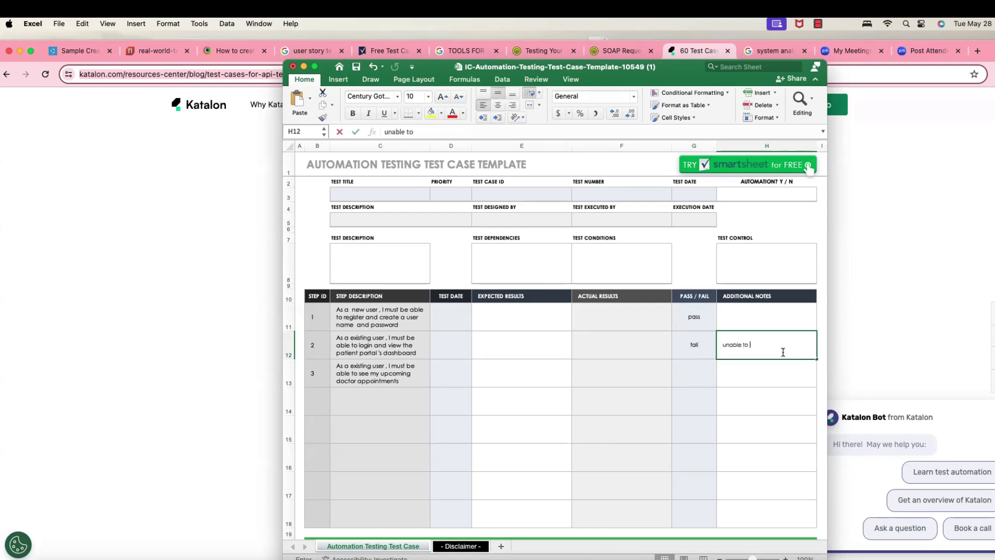
pyautogui.write('view the dashboard')
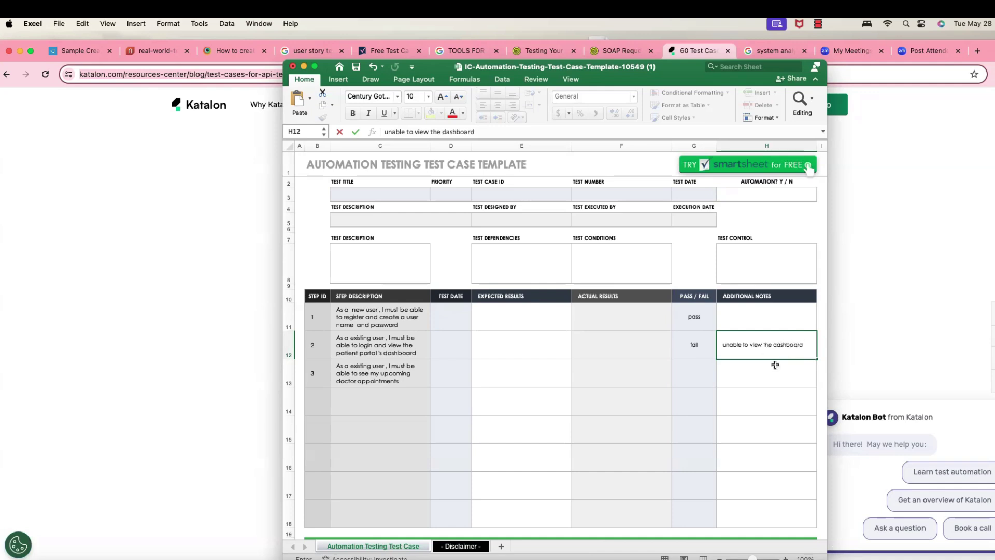
pyautogui.click(754, 376)
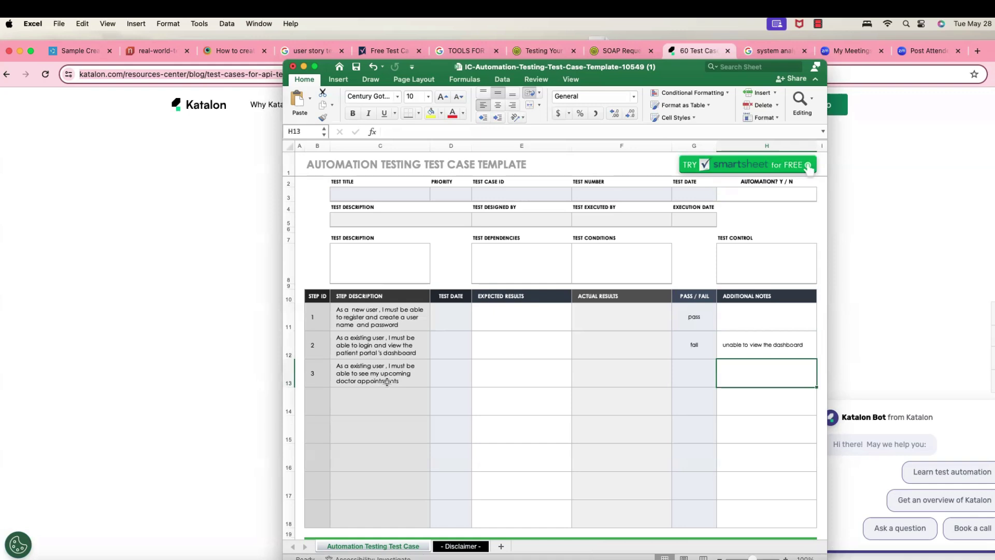
# Review the description and failed result of test step 2, and the Pass / Fail cell of step 3
pyautogui.scroll(-5, 387, 382)
pyautogui.scroll(5, 386, 382)
pyautogui.click(689, 352)
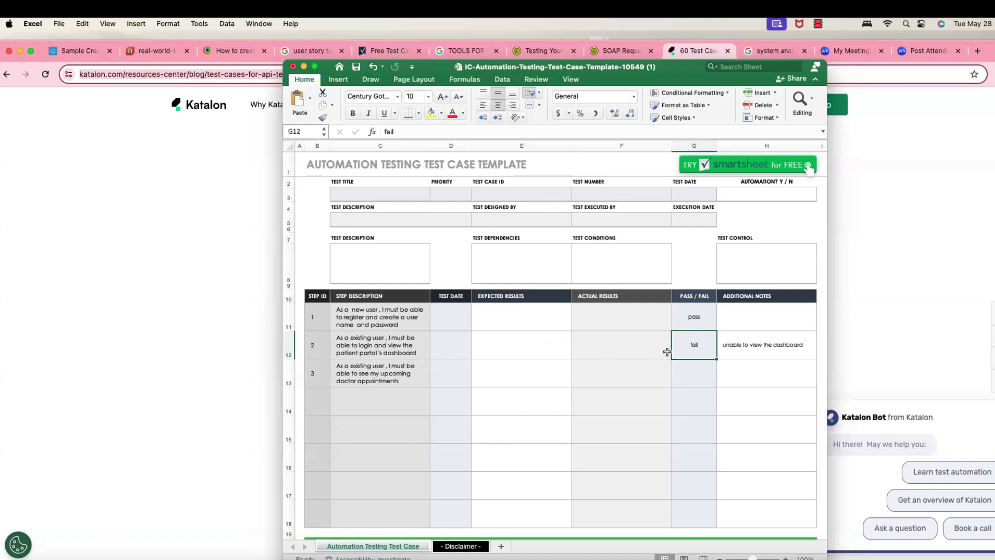
pyautogui.click(379, 345)
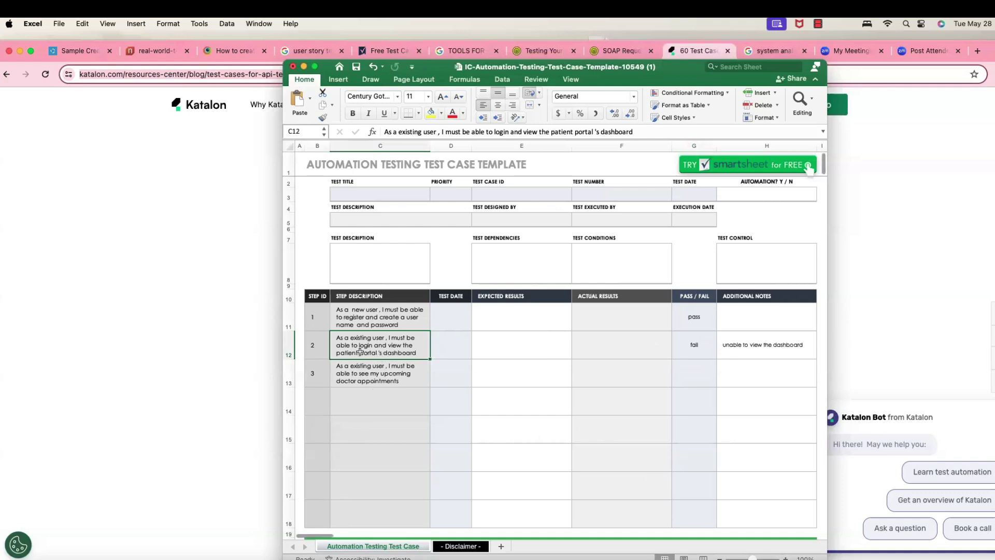
pyautogui.click(689, 346)
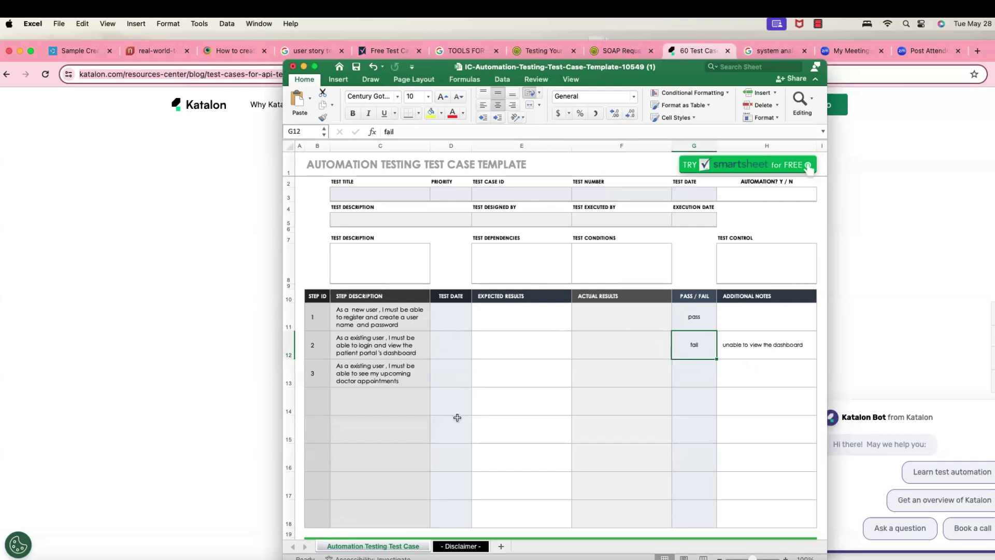
pyautogui.click(706, 379)
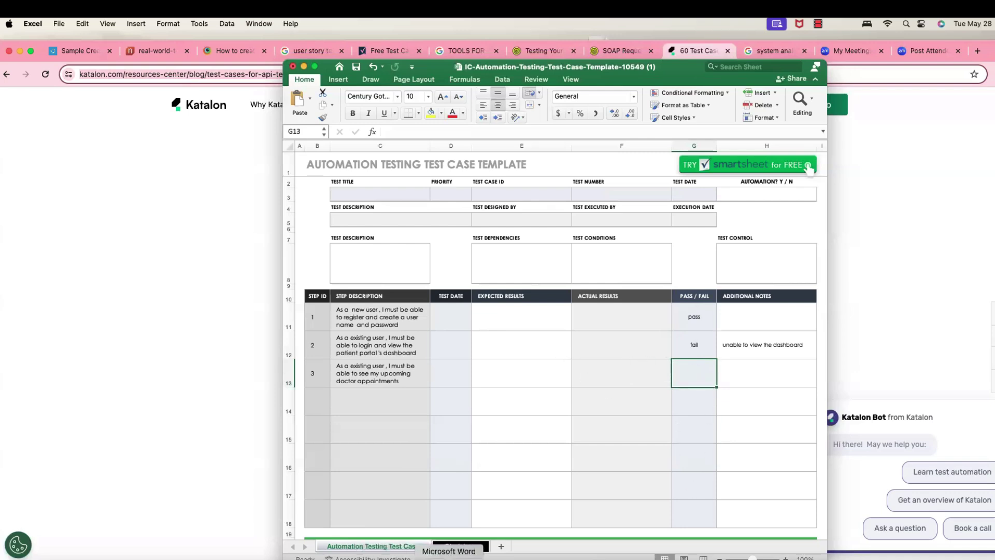
# Switch to the Business Analyst Training Day 9 presentation in PowerPoint and append "-" to the "Different types of testing" line on the Test Plan slide
pyautogui.click(396, 557)
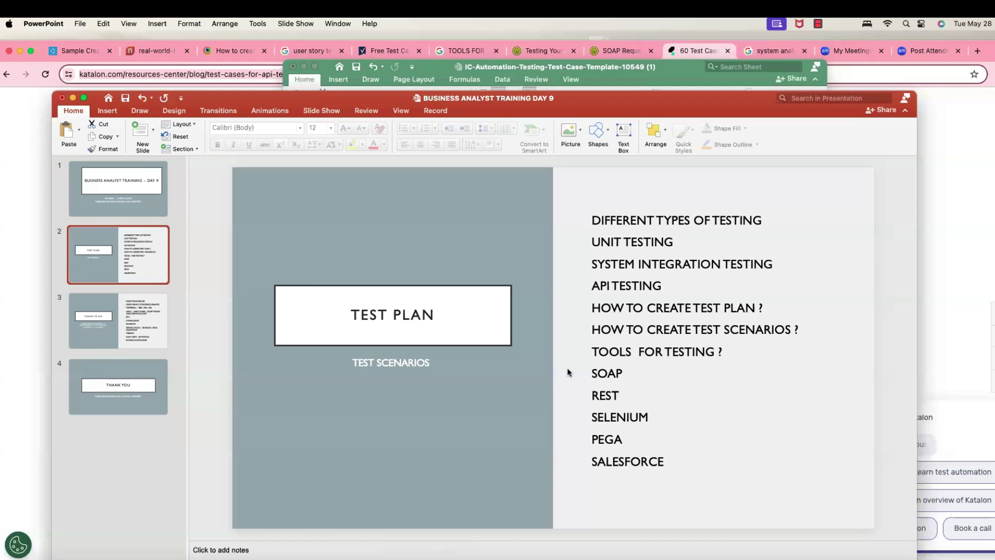
pyautogui.click(699, 211)
pyautogui.click(789, 218)
pyautogui.write('-')
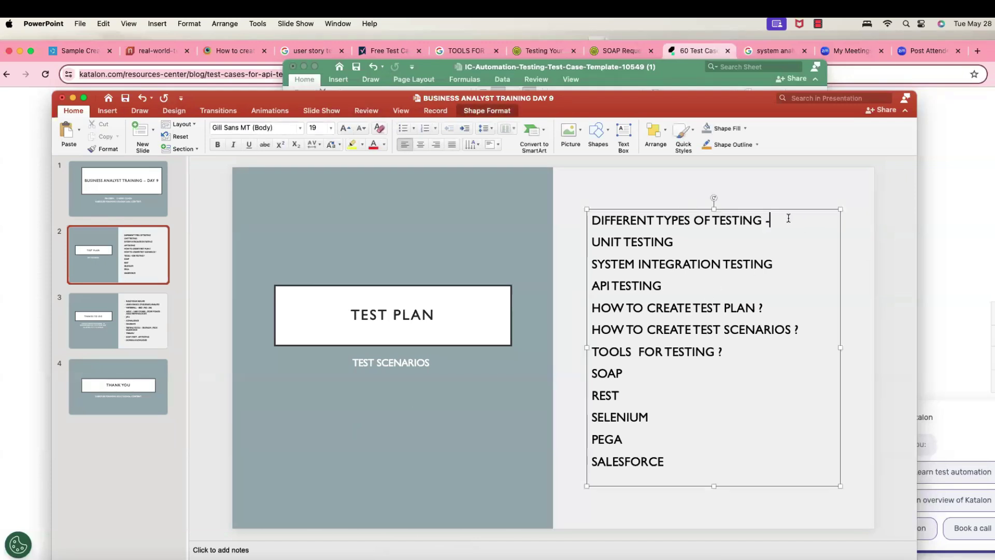
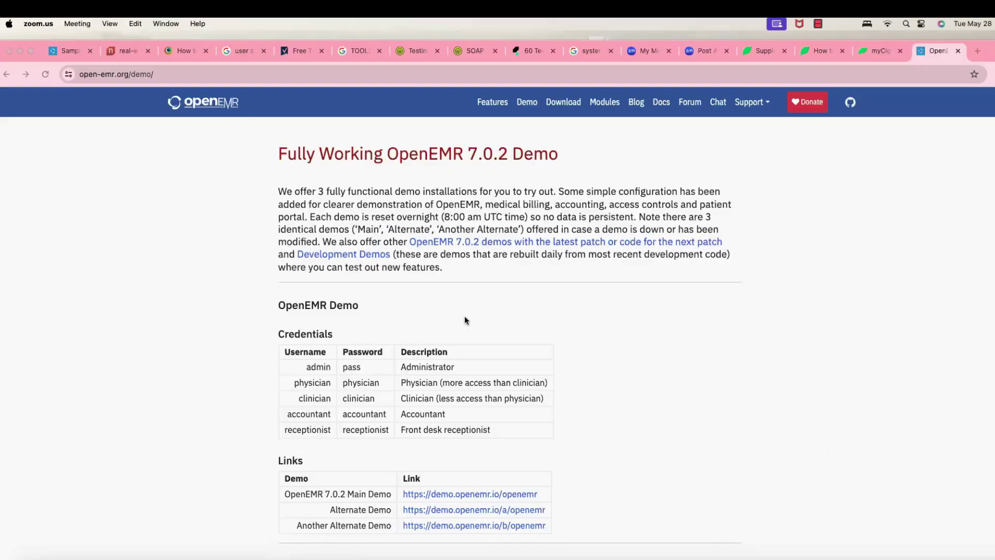
# Examine the credentials and links for the OpenEMR and patient portal demos on the OpenEMR demo page
pyautogui.scroll(-3, 542, 313)
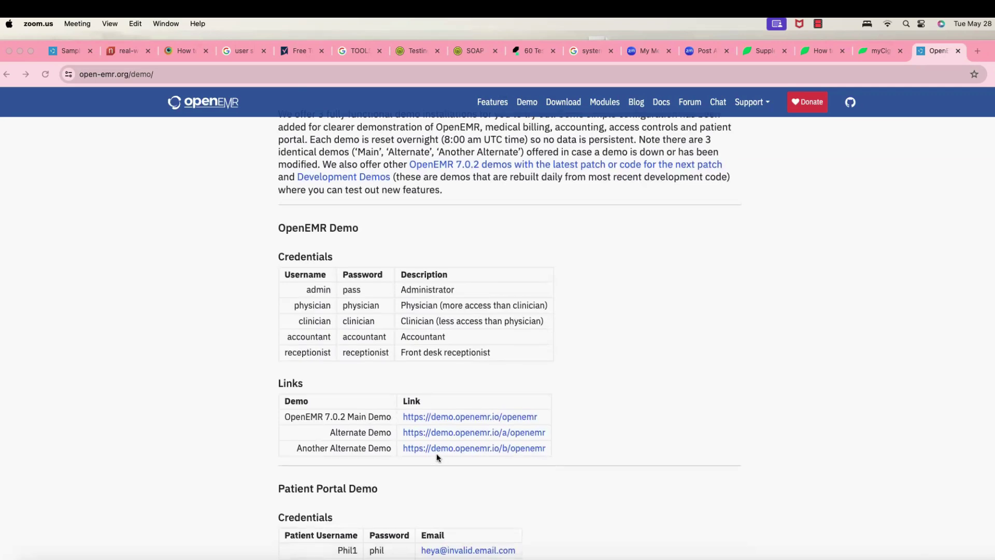
pyautogui.scroll(-5, 544, 376)
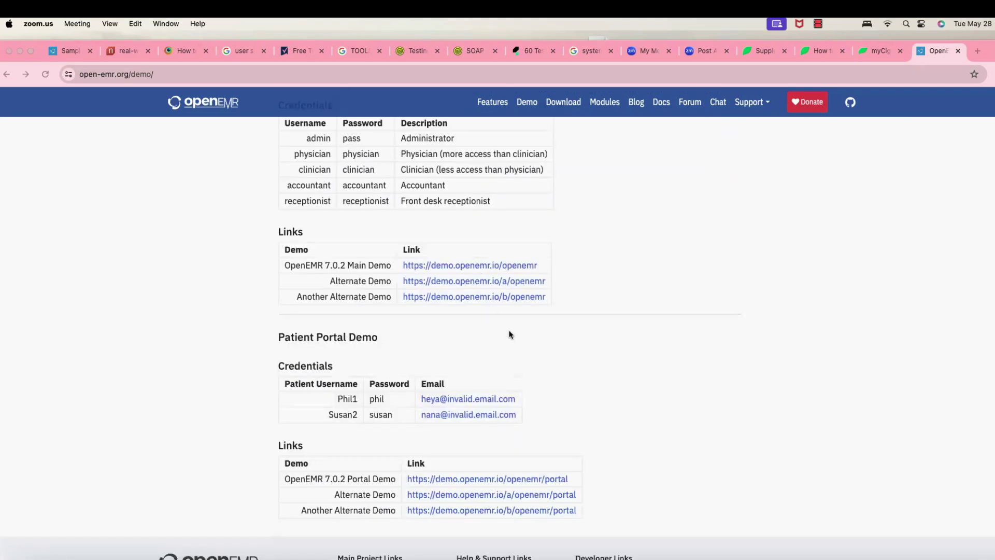
pyautogui.scroll(3, 463, 321)
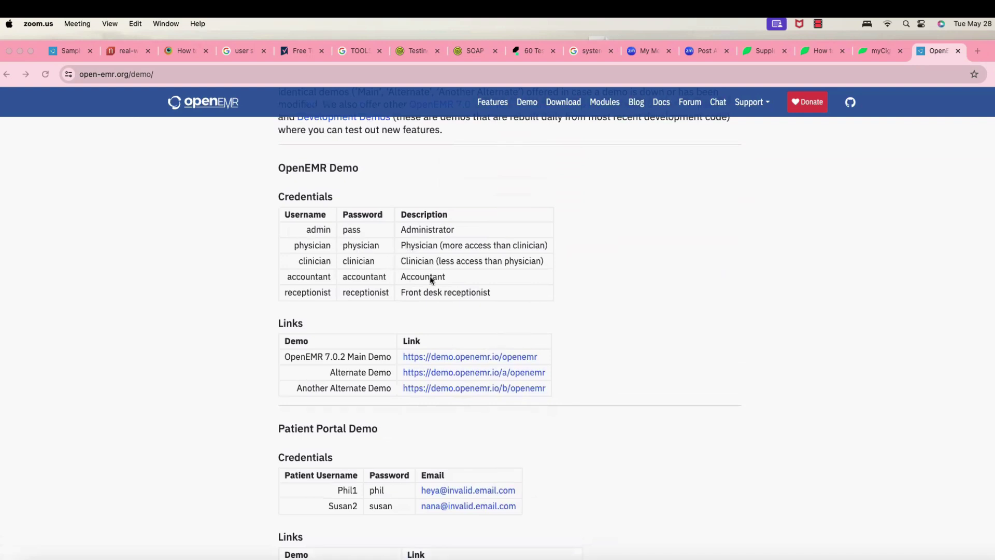
pyautogui.scroll(-5, 456, 301)
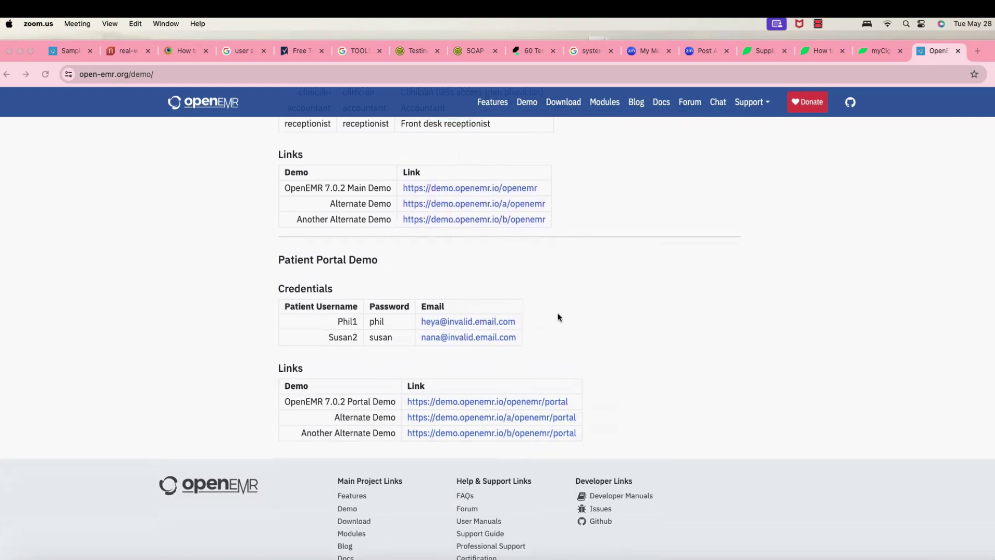
pyautogui.scroll(5, 557, 315)
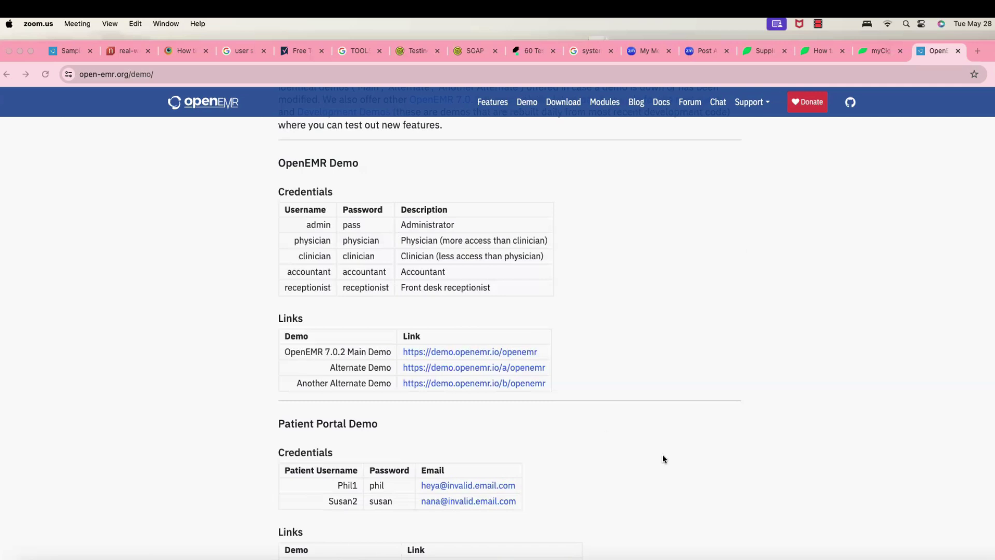
# Open the login page of the OpenEMR 7.0.2 Main Demo, and return to the demo page
pyautogui.click(461, 352)
pyautogui.click(461, 352)
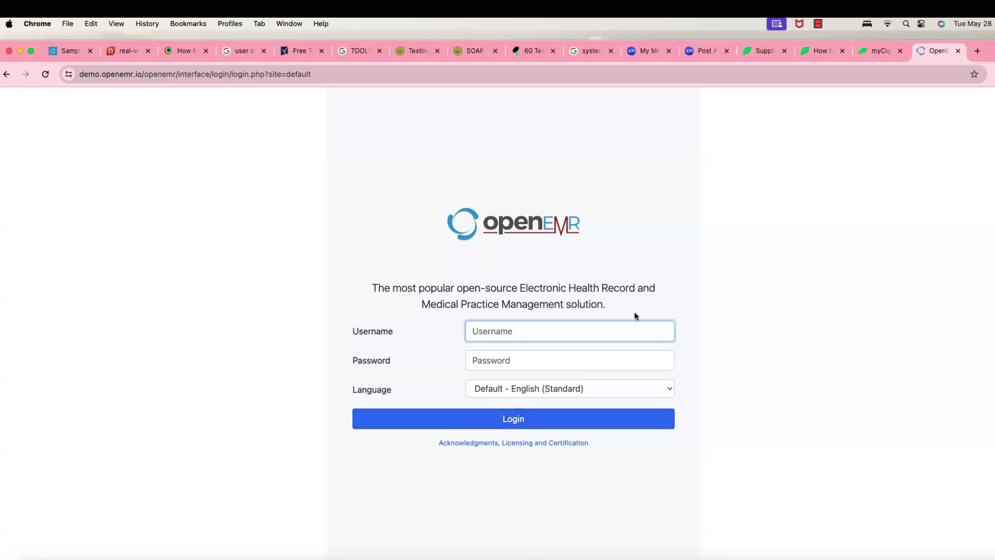
pyautogui.click(6, 74)
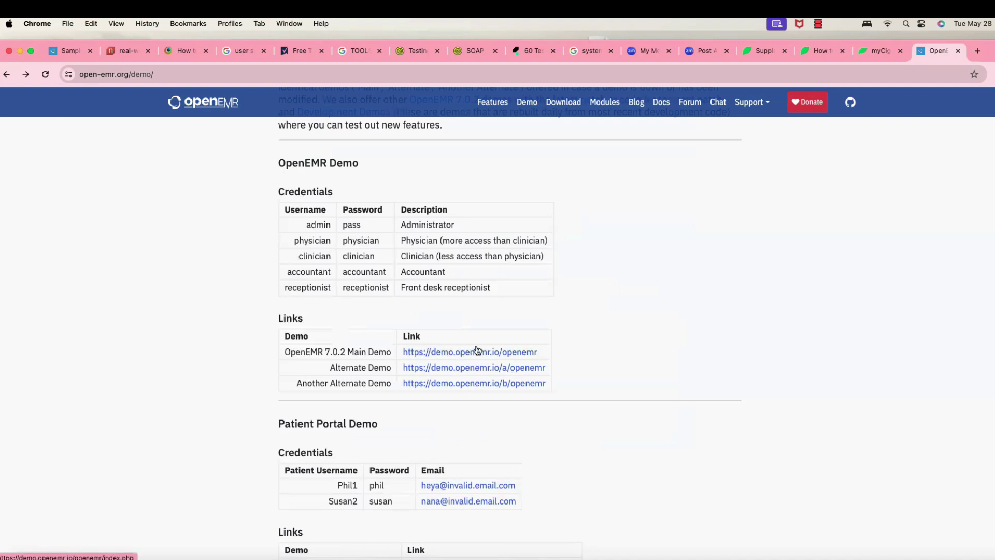
# Look over the patient portal demo section, and switch to the test case template in Excel
pyautogui.scroll(-5, 452, 425)
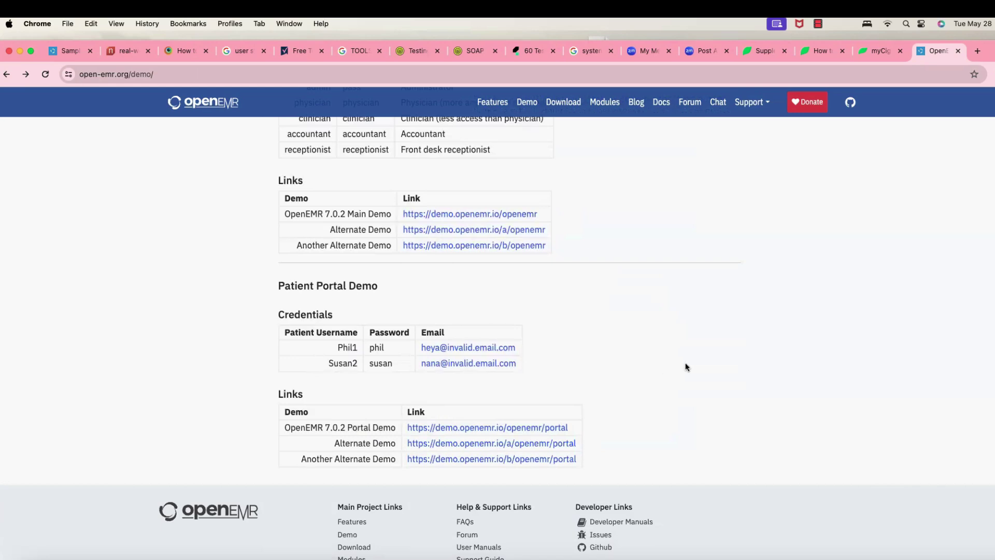
pyautogui.scroll(5, 638, 357)
pyautogui.scroll(-3, 640, 356)
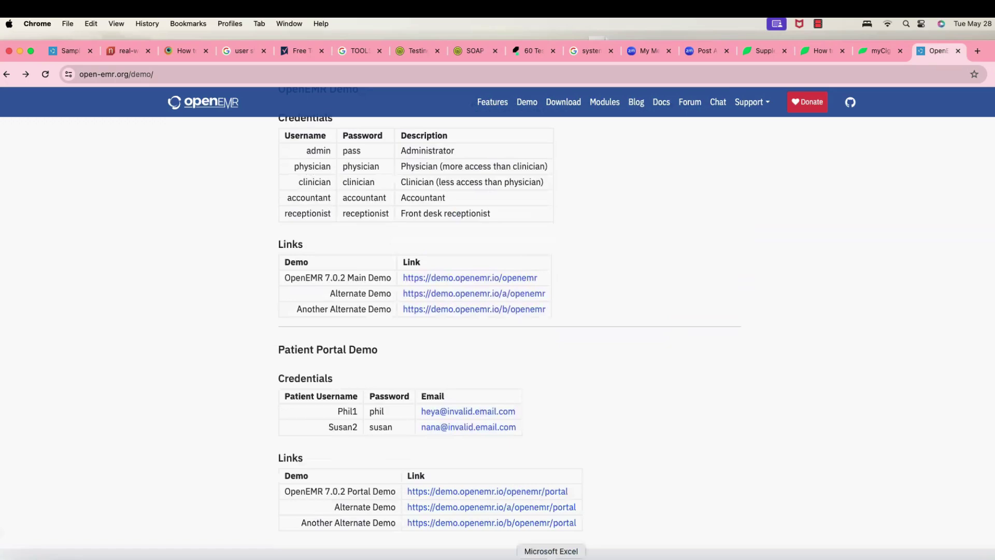
pyautogui.click(550, 557)
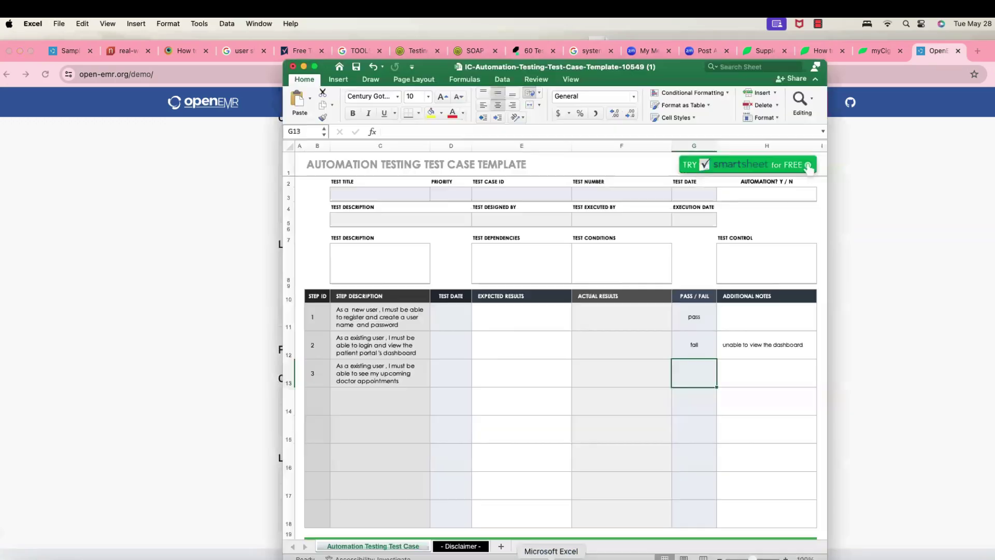
# View the test case template full screen, restore and move its window clear of the demo tables, and switch back to Chrome
pyautogui.click(315, 67)
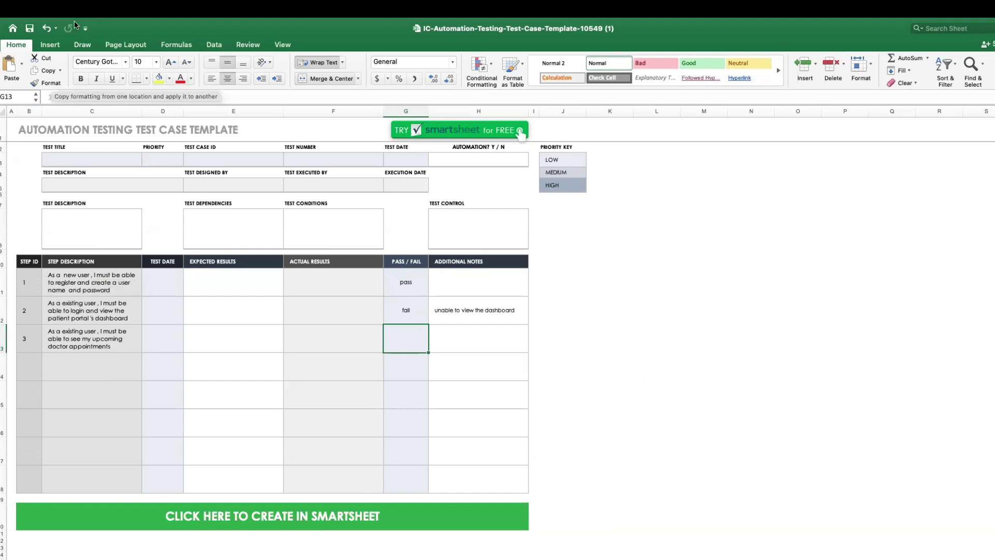
pyautogui.doubleClick(362, 32)
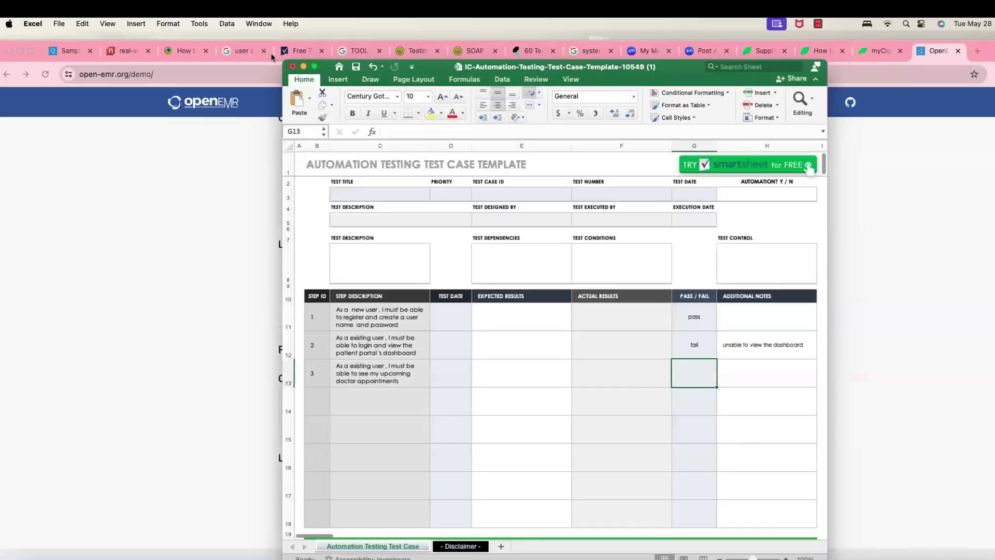
pyautogui.moveTo(435, 71); pyautogui.dragTo(781, 345)
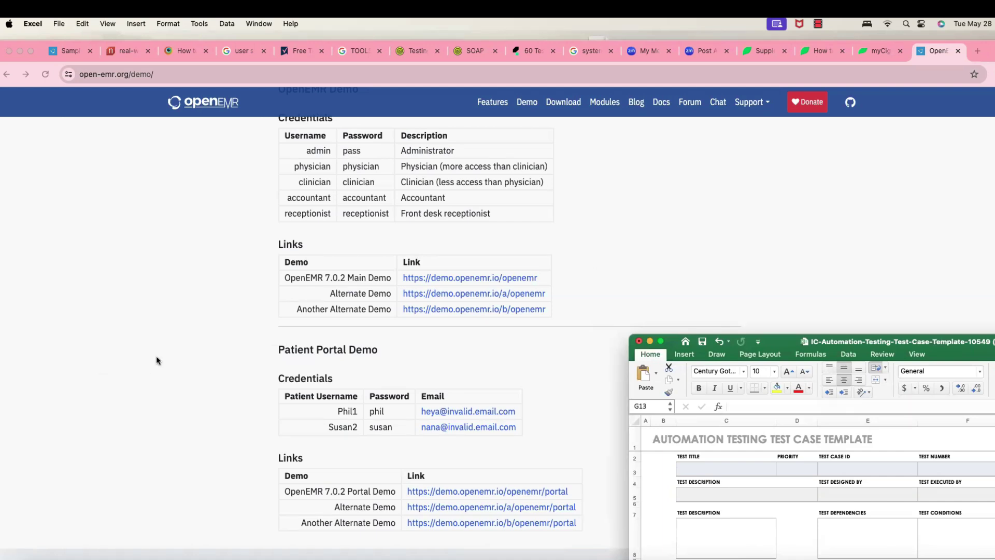
pyautogui.click(110, 326)
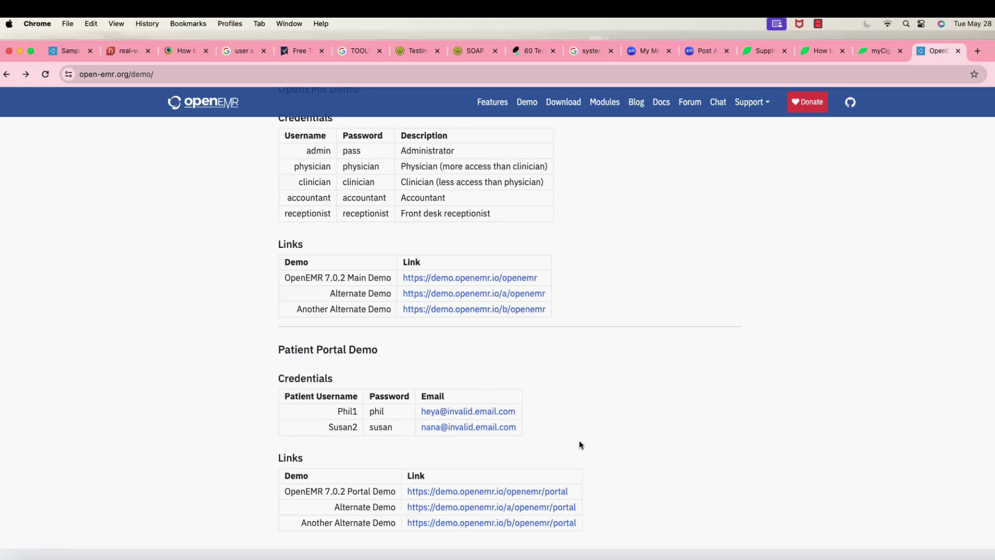
# Review the OpenEMR demo page's credentials and links once more, and switch to the training presentation in PowerPoint
pyautogui.scroll(4, 593, 437)
pyautogui.scroll(-4, 593, 437)
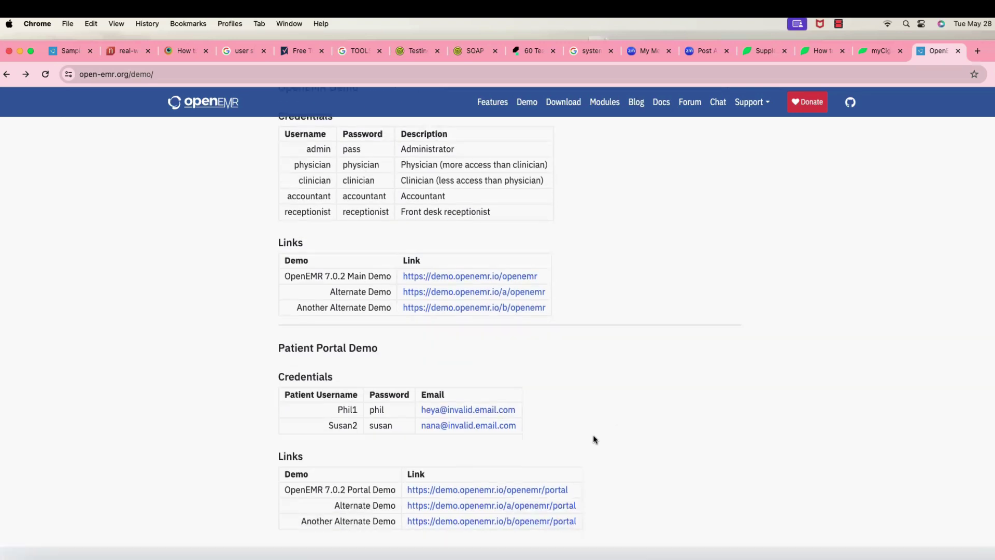
pyautogui.scroll(-2, 594, 438)
pyautogui.scroll(3, 431, 303)
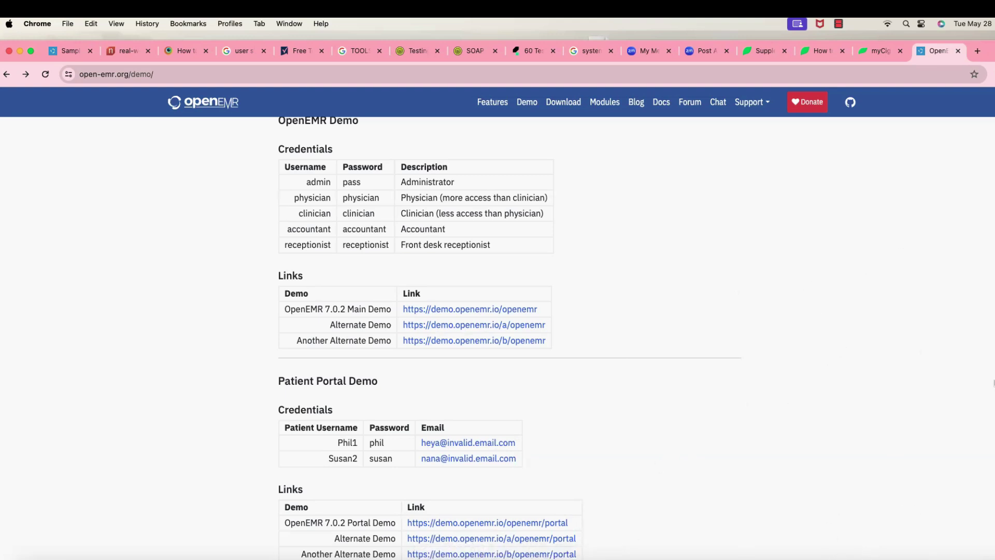
pyautogui.click(423, 557)
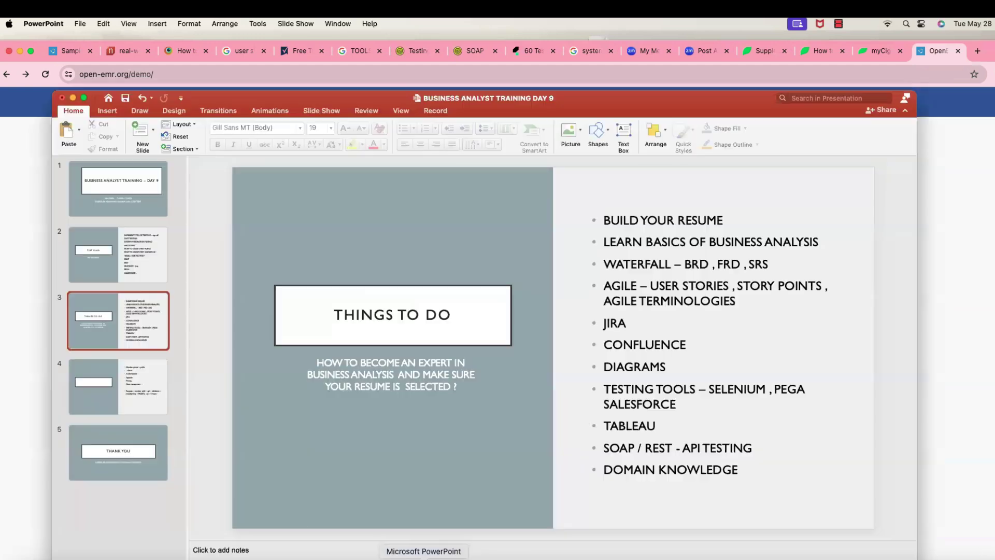